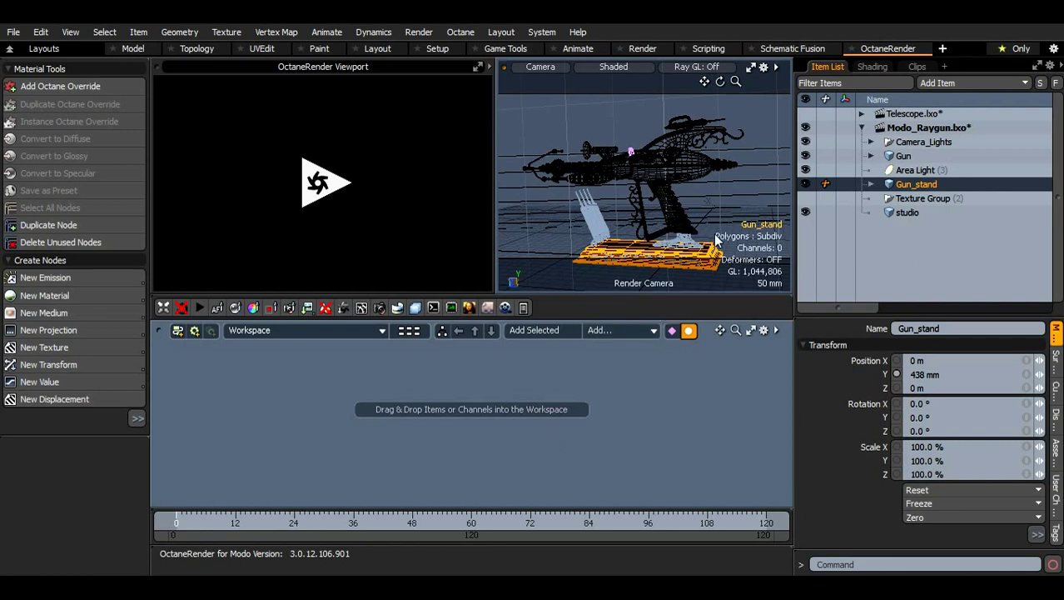
# Hide the Gun_stand and studio items and start the Octane viewport render, dismissing the error message
pyautogui.click(804, 170)
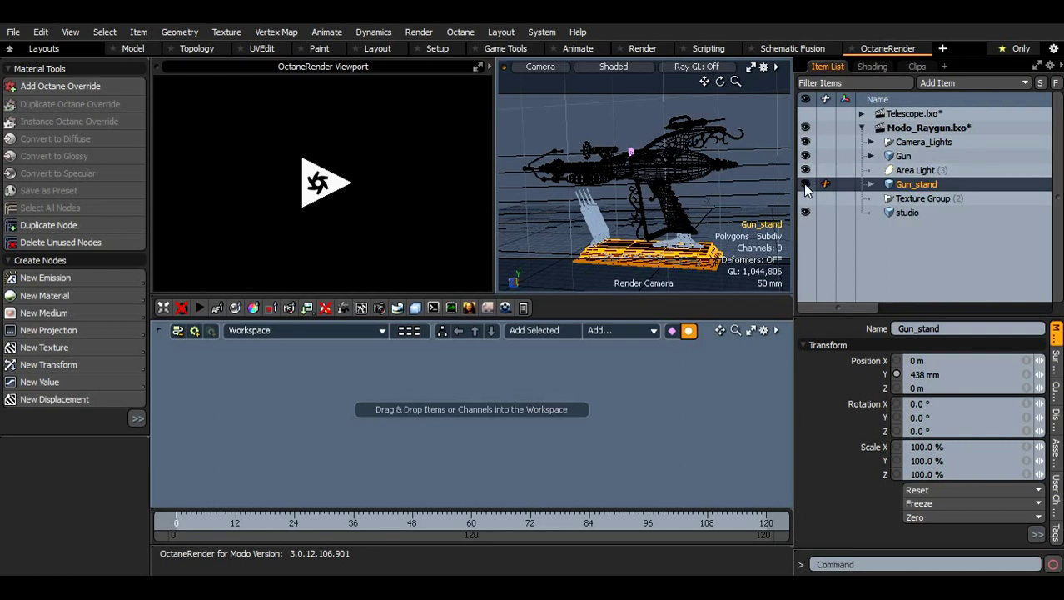
pyautogui.click(806, 185)
pyautogui.click(805, 211)
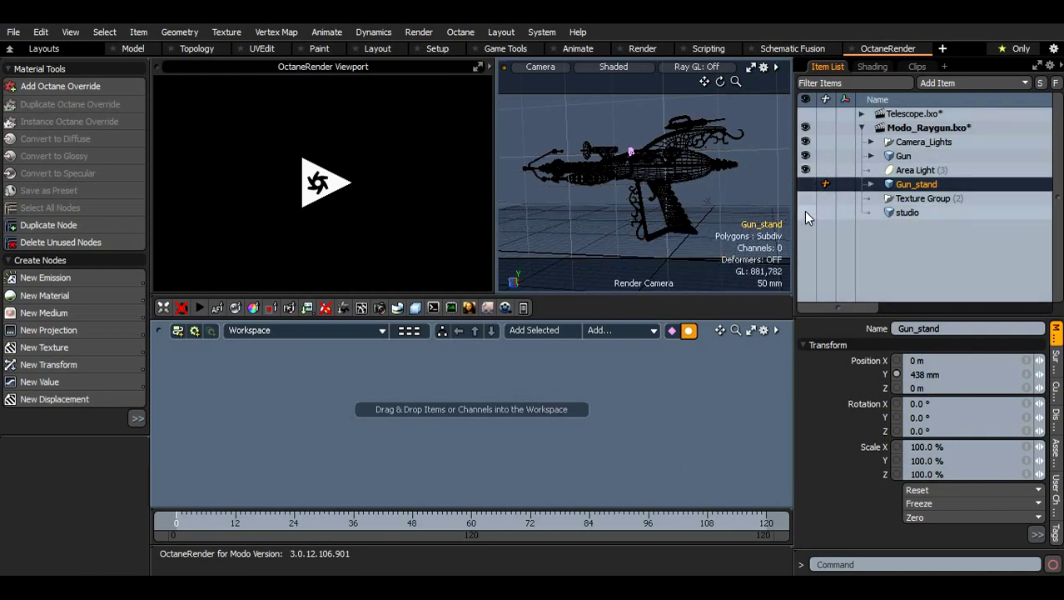
pyautogui.click(316, 187)
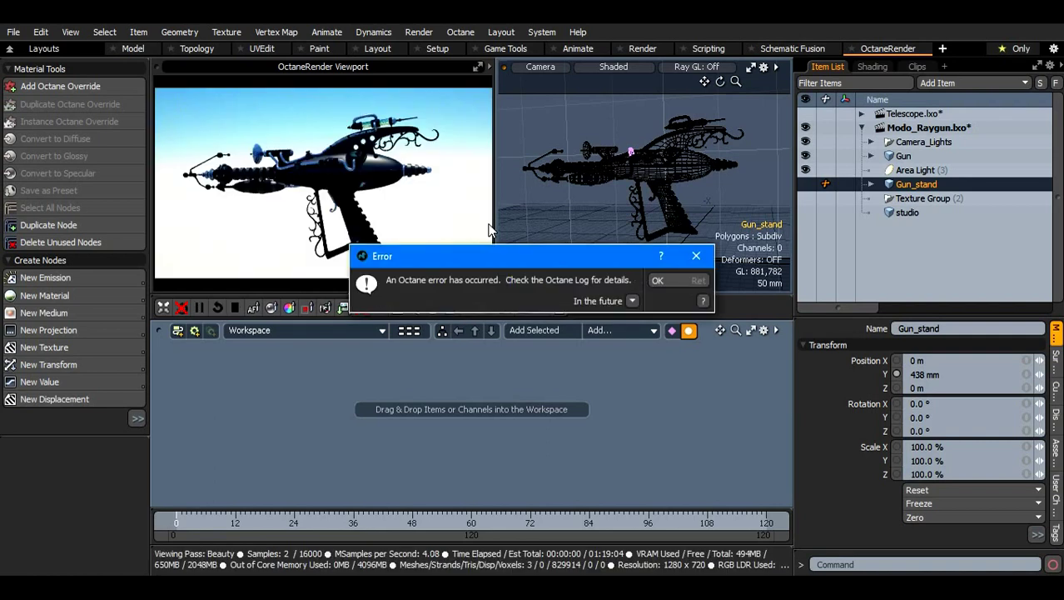
pyautogui.click(660, 281)
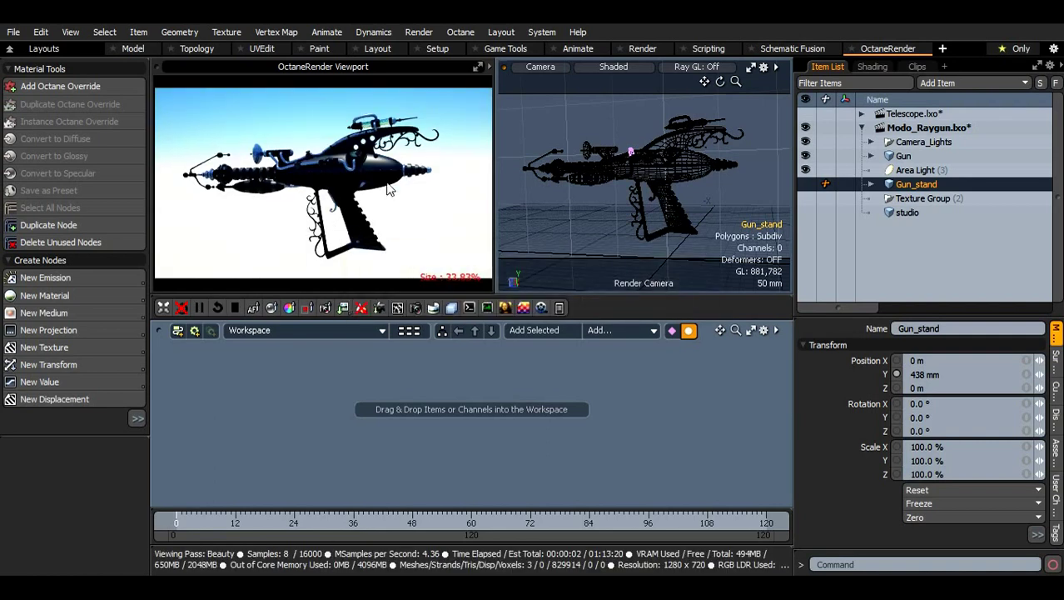
# Set the Octane kernel to Direct Lighting and close the kernel settings
pyautogui.click(397, 308)
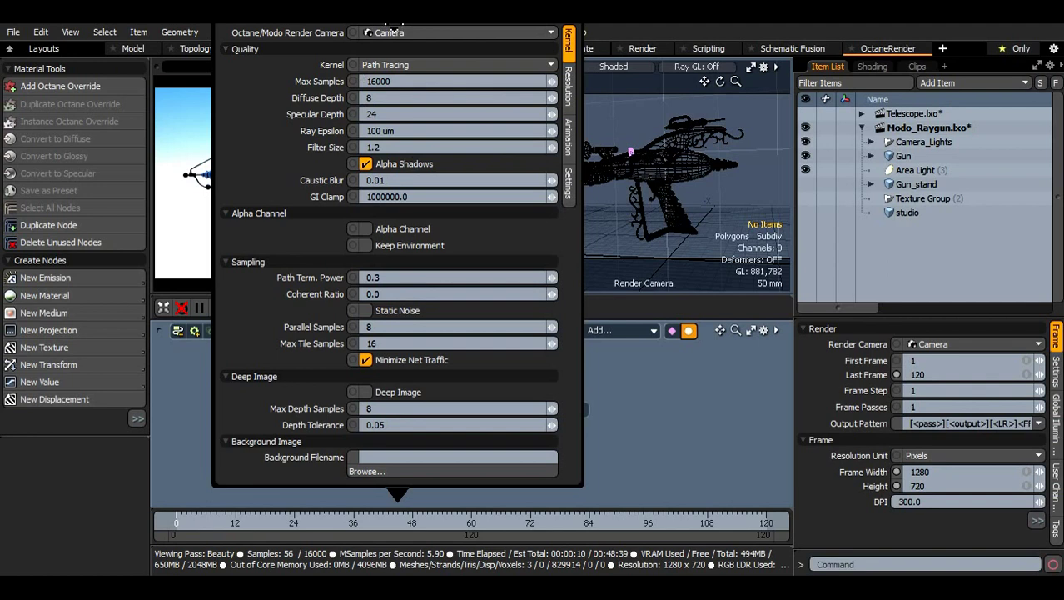
pyautogui.moveTo(406, 30); pyautogui.dragTo(711, 37)
pyautogui.click(684, 83)
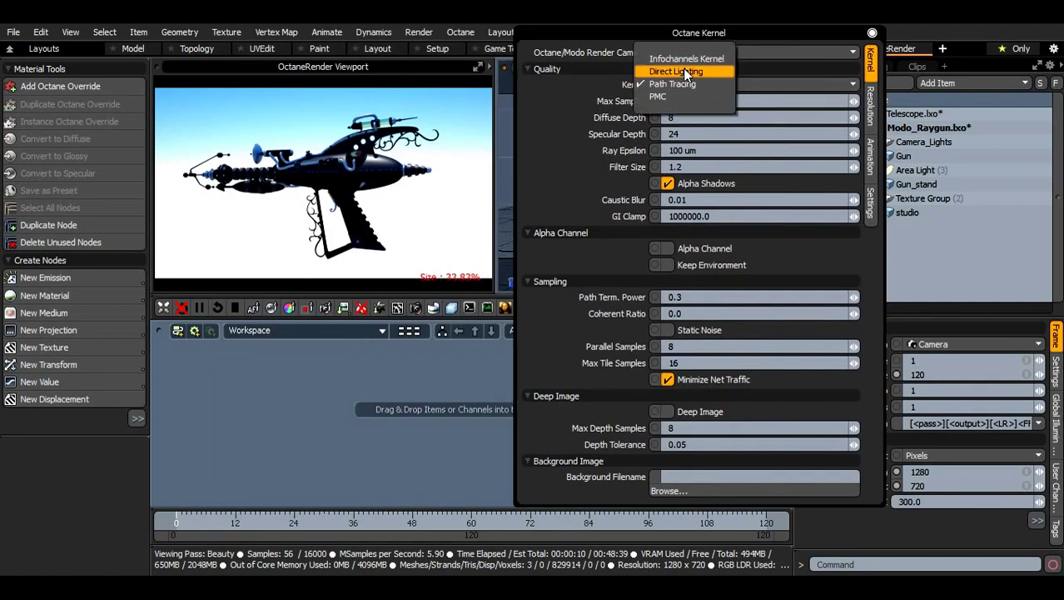
pyautogui.click(675, 72)
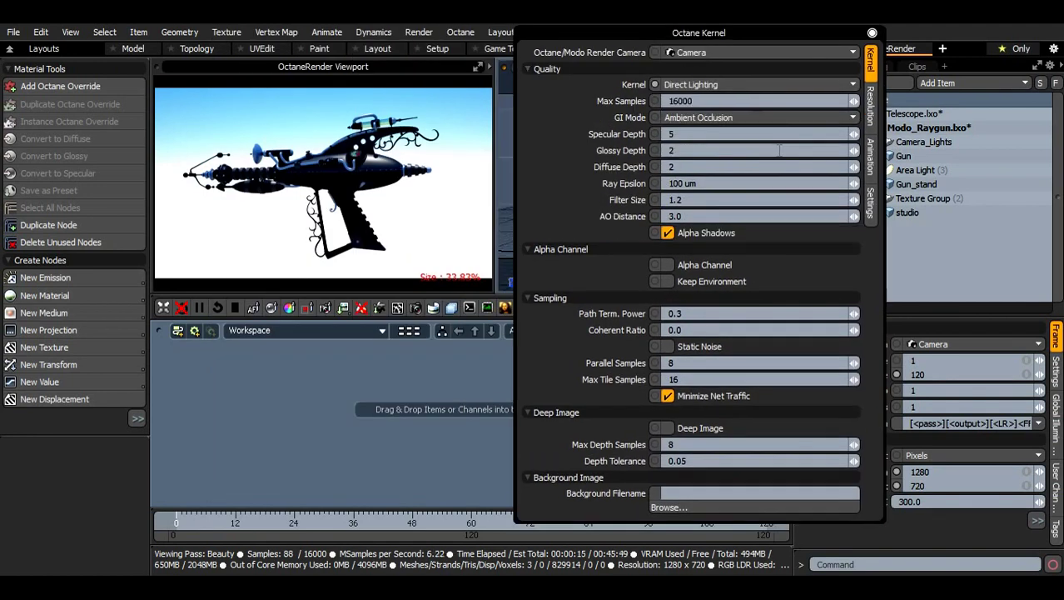
pyautogui.click(872, 33)
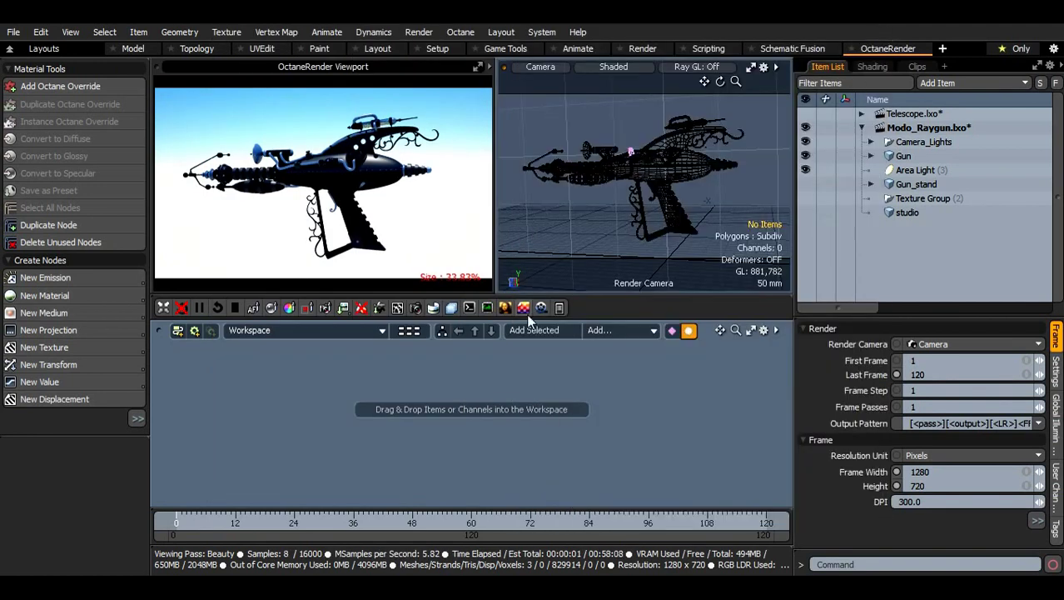
# Set the vignetting in the Octane camera's imager settings to 0
pyautogui.click(415, 309)
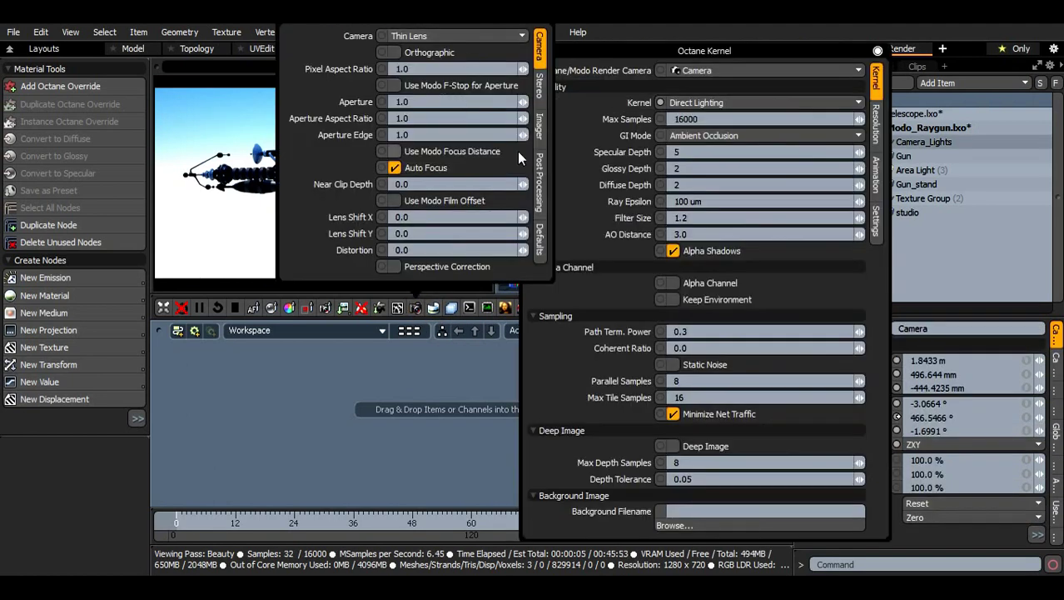
pyautogui.click(540, 127)
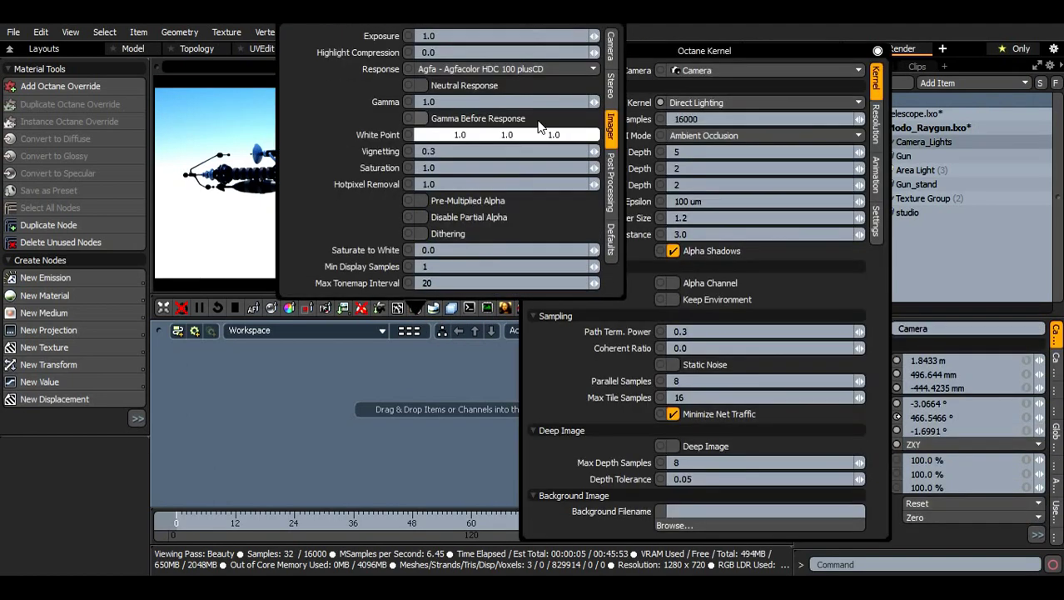
pyautogui.click(448, 151)
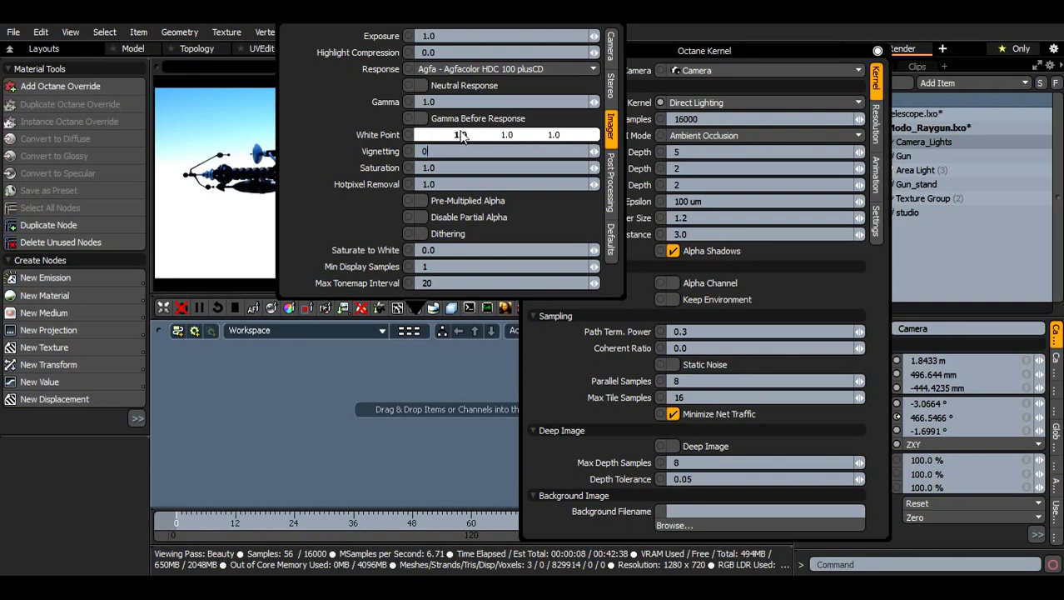
pyautogui.write('0')
pyautogui.press('Return')
# Set the imager's gamma to 2.2 and choose a different camera response preset
pyautogui.click(460, 102)
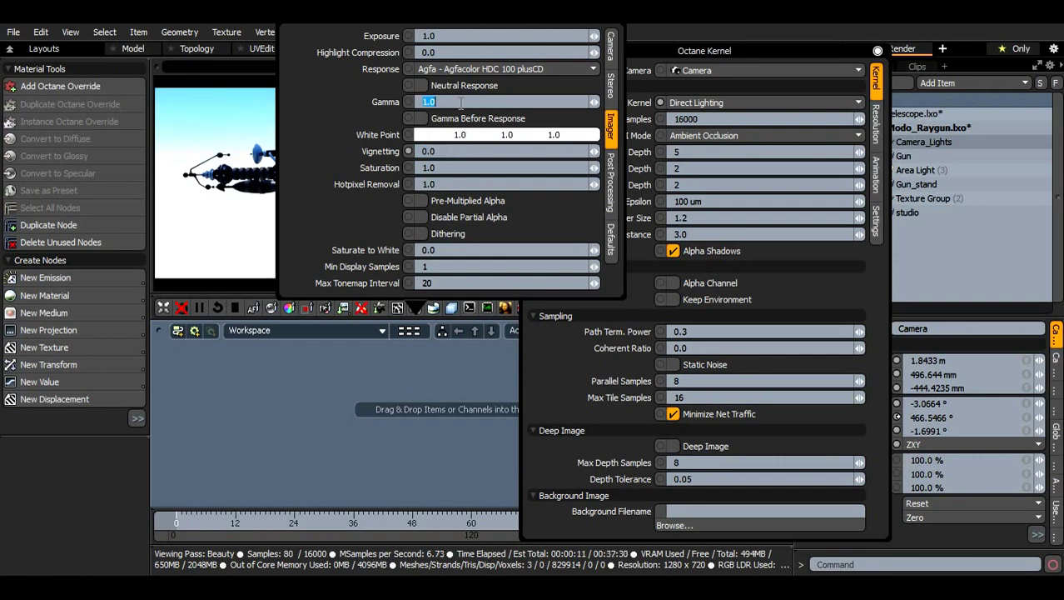
pyautogui.write('2.2')
pyautogui.press('Tab')
pyautogui.click(496, 72)
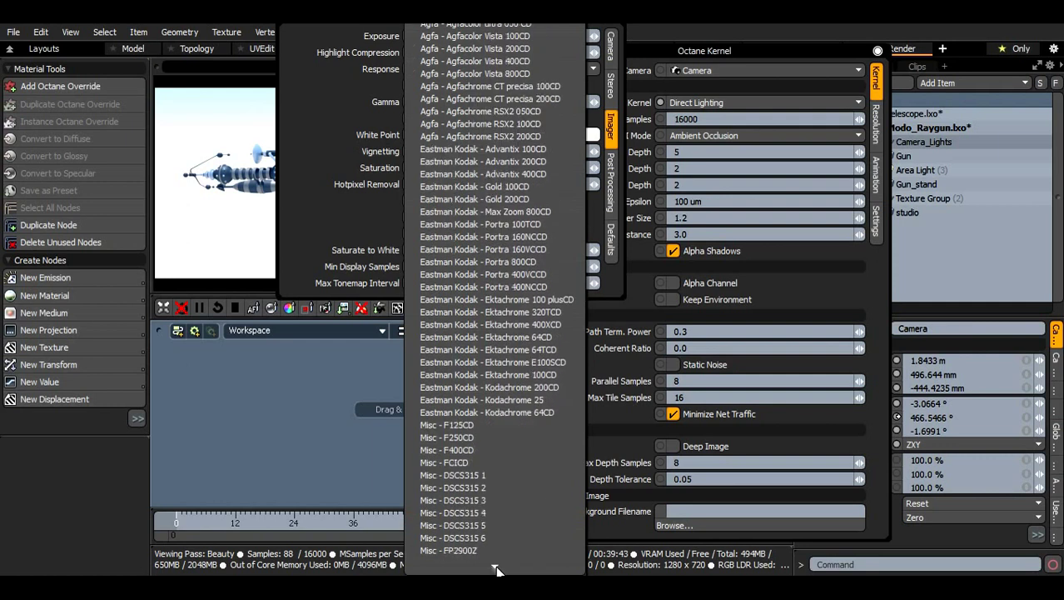
pyautogui.click(492, 549)
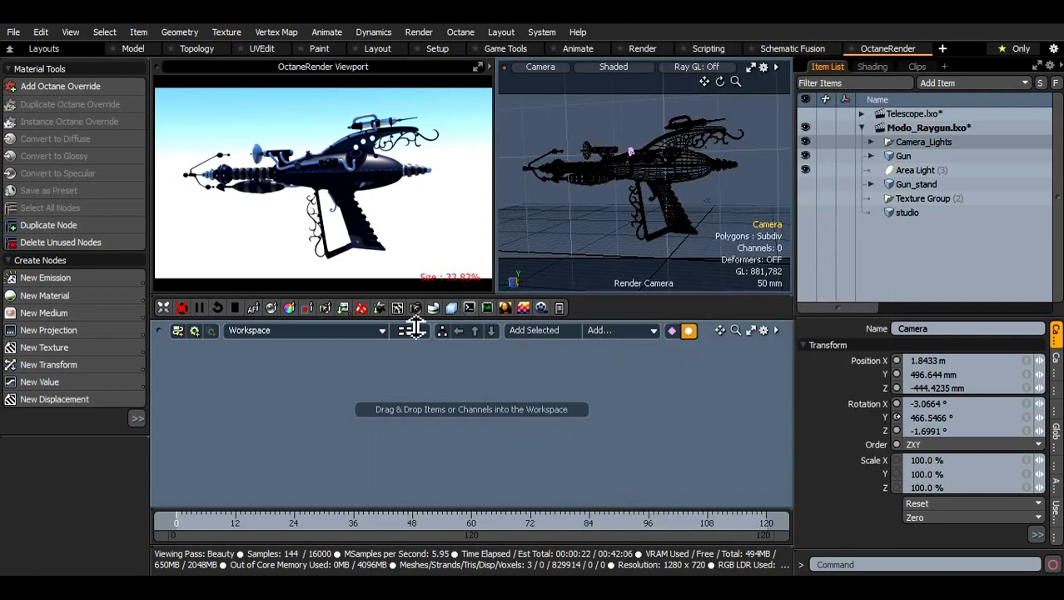
# Export the scene as raygun.ocs into the Nuke Tutorial folder
pyautogui.click(379, 307)
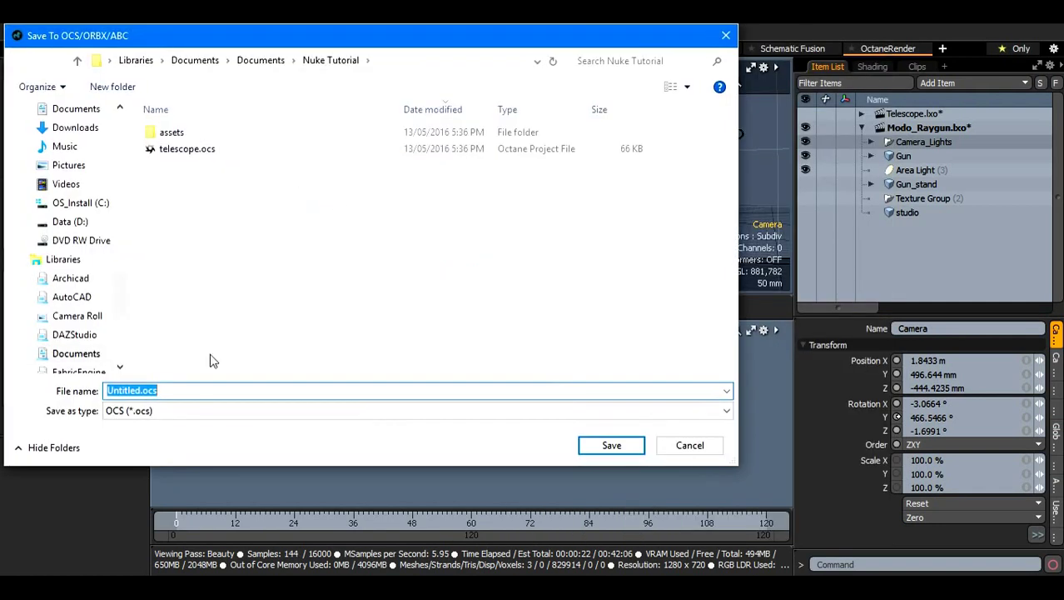
pyautogui.click(139, 389)
pyautogui.doubleClick(139, 390)
pyautogui.press('BackSpace')
pyautogui.write('raygun')
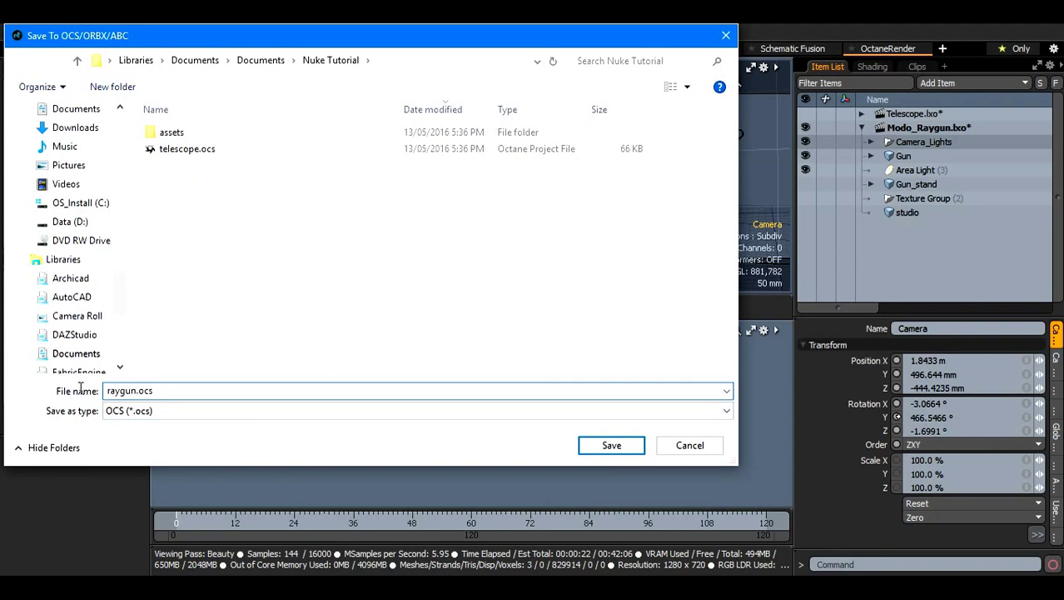
pyautogui.press('Return')
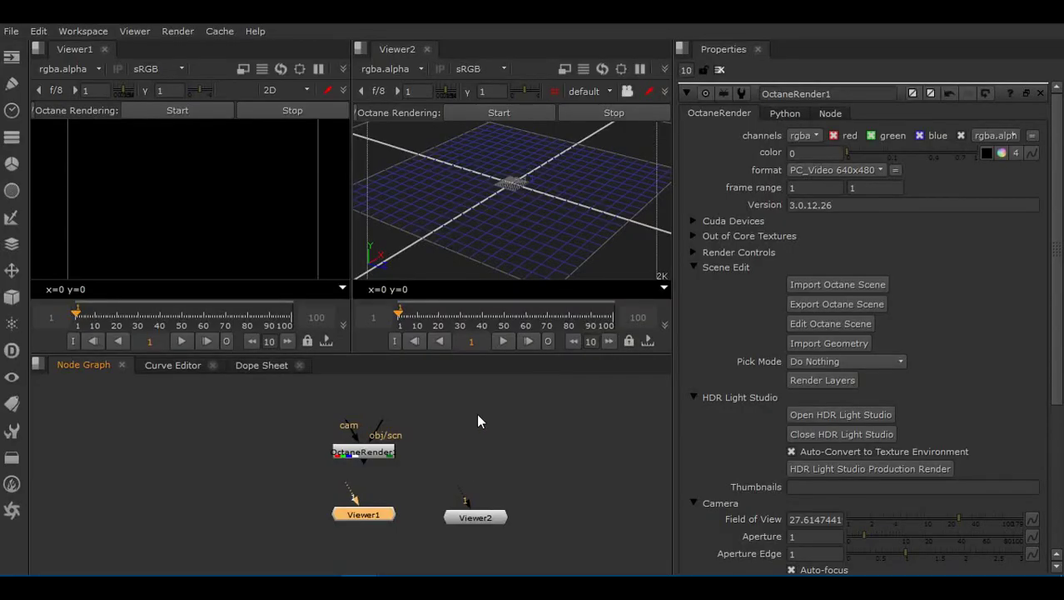
# Switch to Nuke and import the raygun.ocs Octane scene into the OctaneRender1 node
pyautogui.click(477, 518)
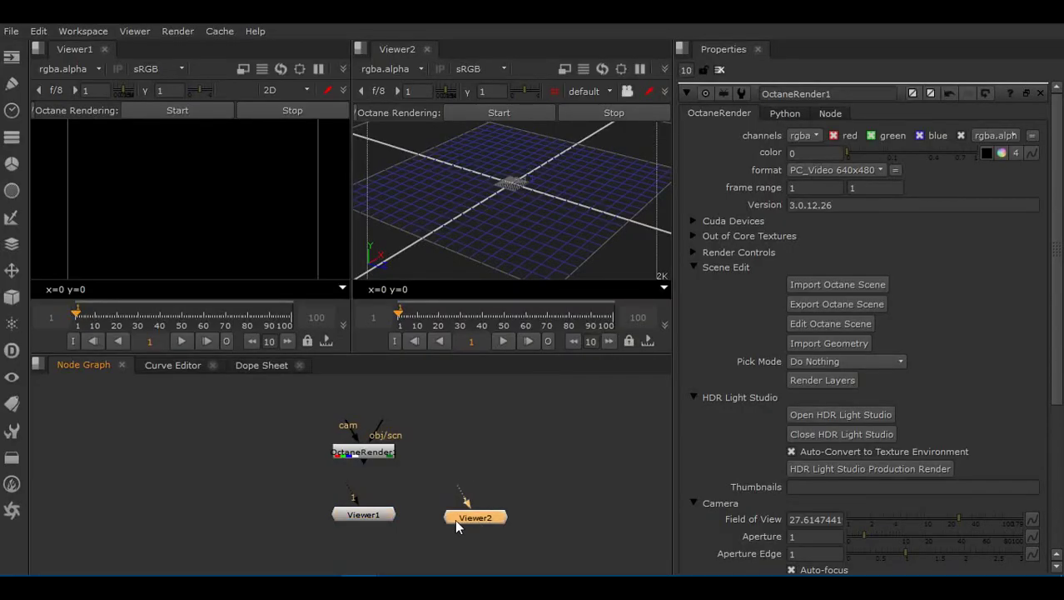
pyautogui.click(373, 515)
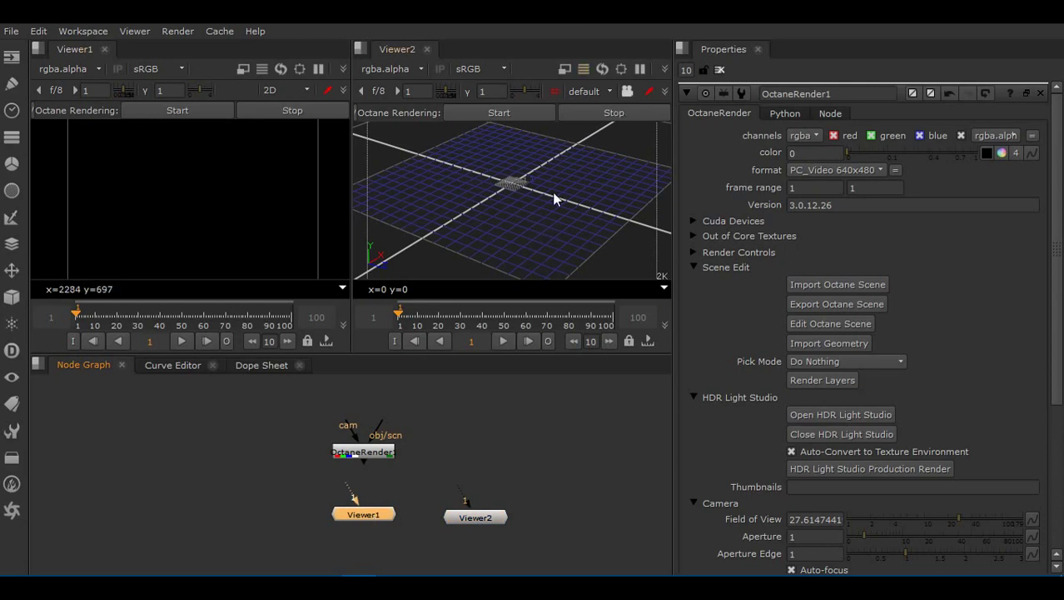
pyautogui.moveTo(376, 458)
pyautogui.mouseDown()
pyautogui.moveTo(354, 443)
pyautogui.moveTo(373, 450)
pyautogui.mouseUp()
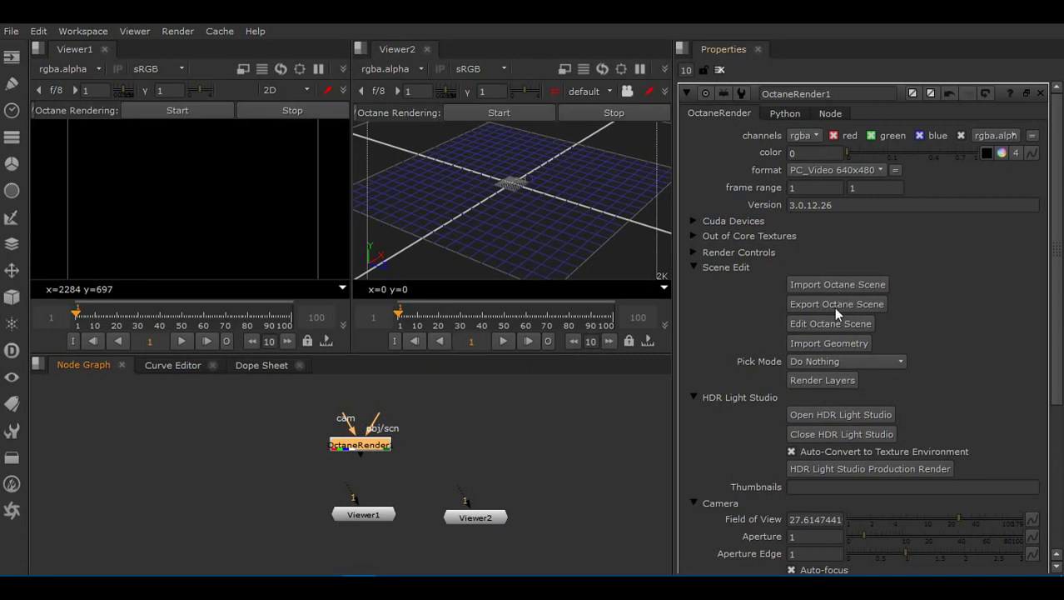
pyautogui.click(835, 285)
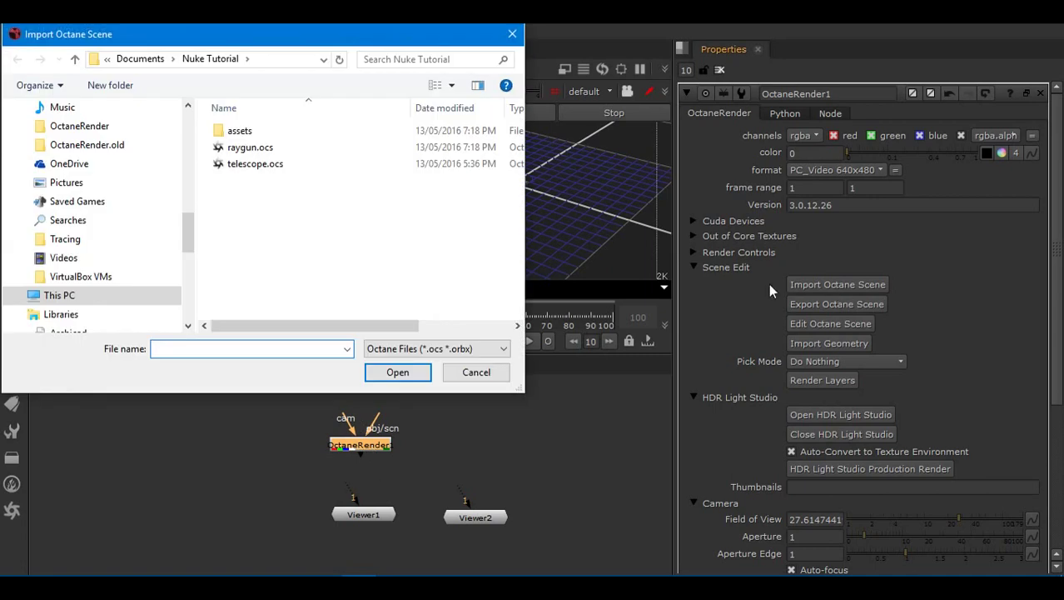
pyautogui.doubleClick(249, 152)
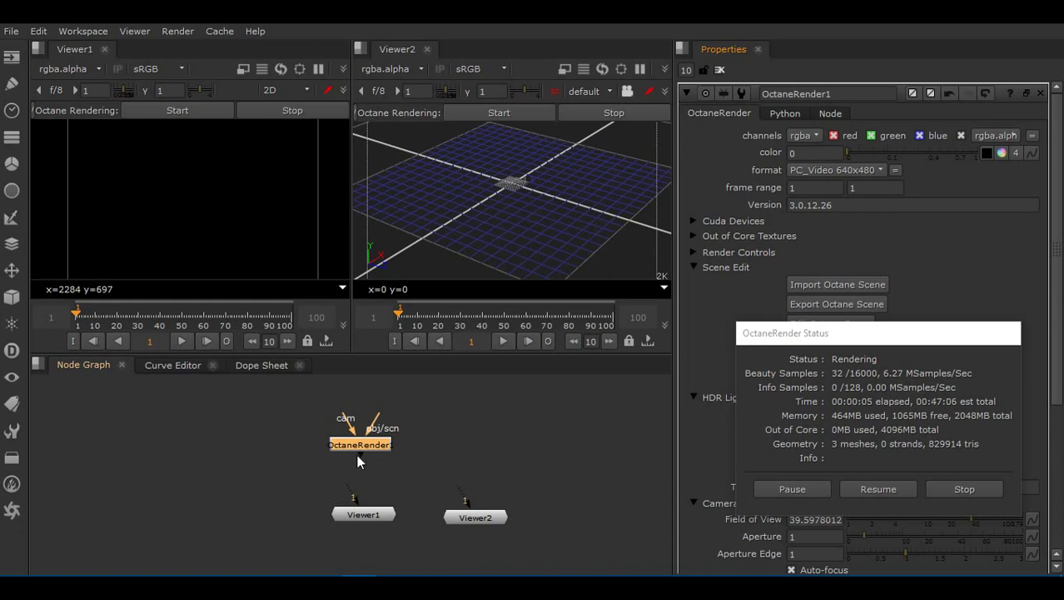
# Connect OctaneRender1 to Viewer1 and move the OctaneRender Status window clear of the node properties
pyautogui.press('1')
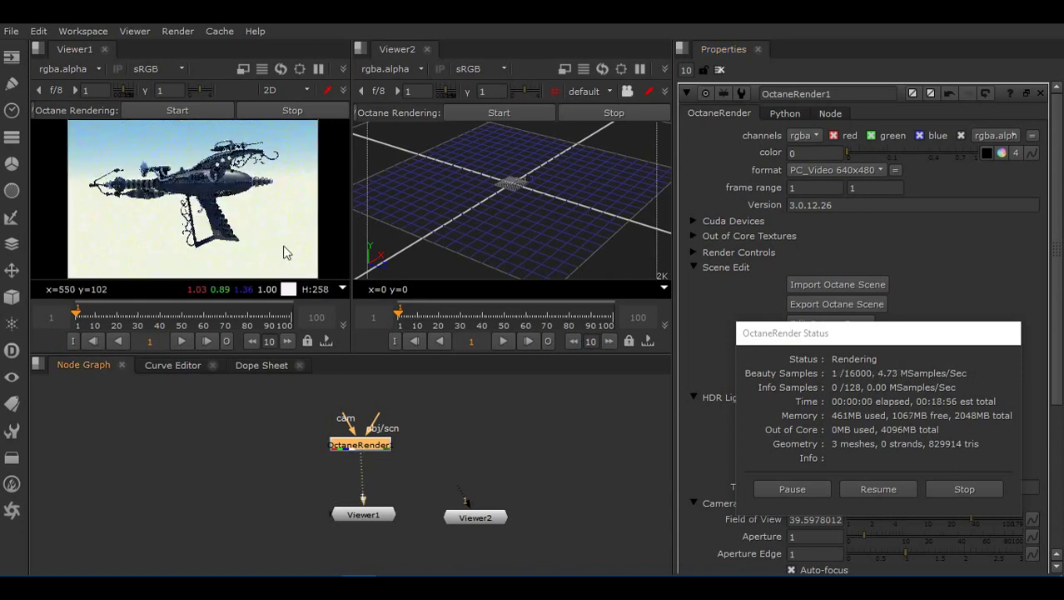
pyautogui.click(823, 335)
pyautogui.moveTo(823, 336); pyautogui.dragTo(672, 378)
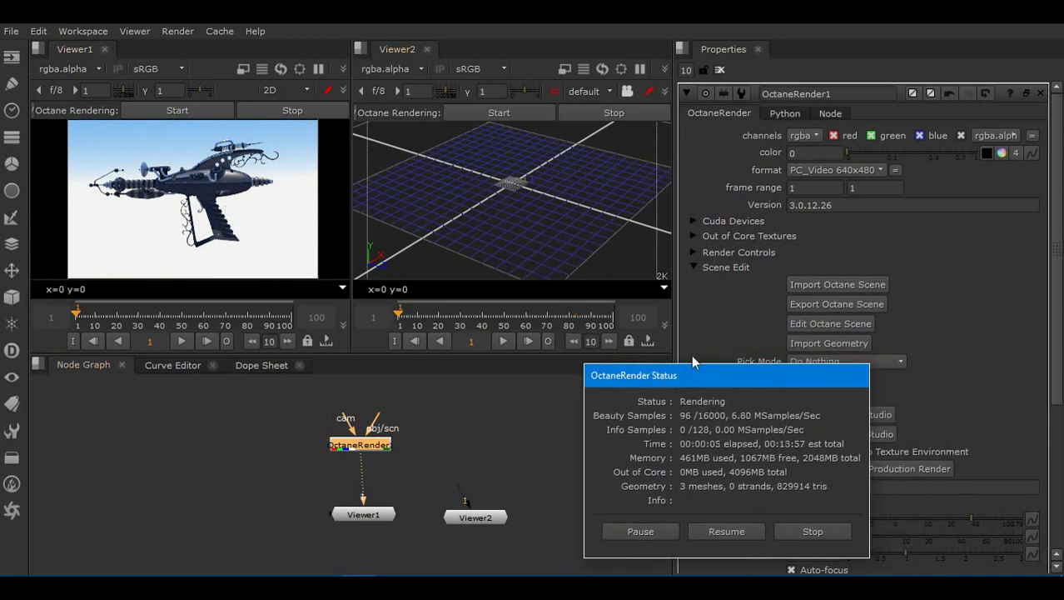
pyautogui.moveTo(688, 366); pyautogui.dragTo(481, 252)
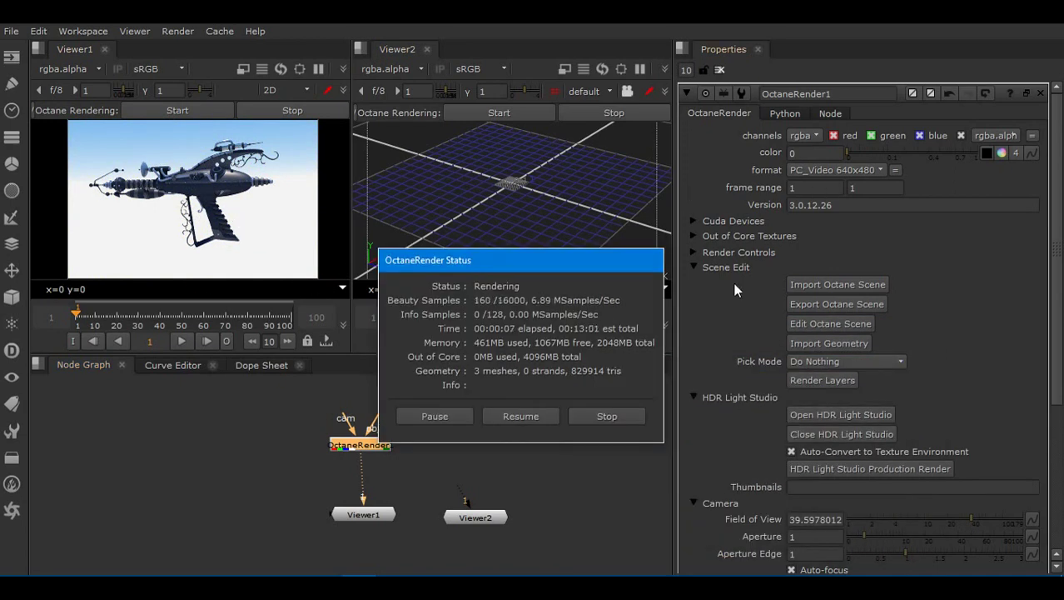
# Open the imported Octane scene for editing, examine its node graph, and close it
pyautogui.click(820, 327)
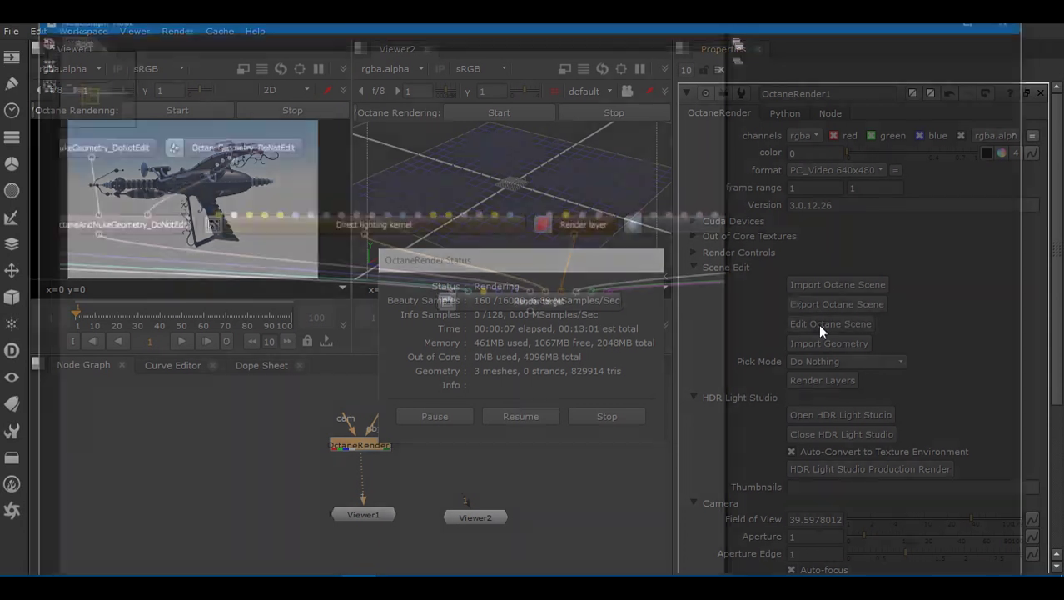
pyautogui.moveTo(413, 158); pyautogui.dragTo(378, 358)
pyautogui.click(1004, 25)
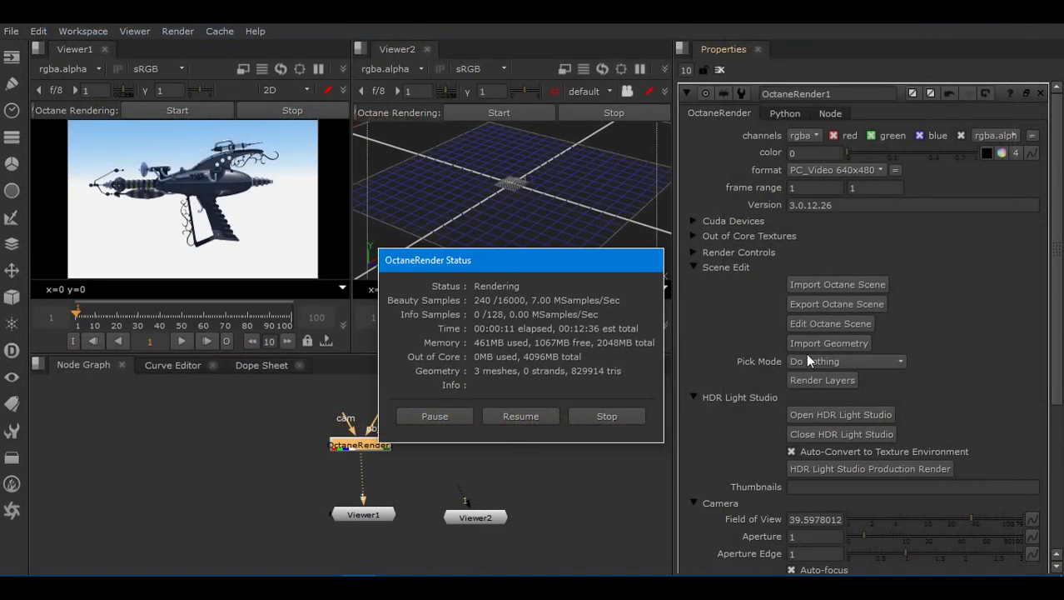
# Stop the running Octane render
pyautogui.click(394, 402)
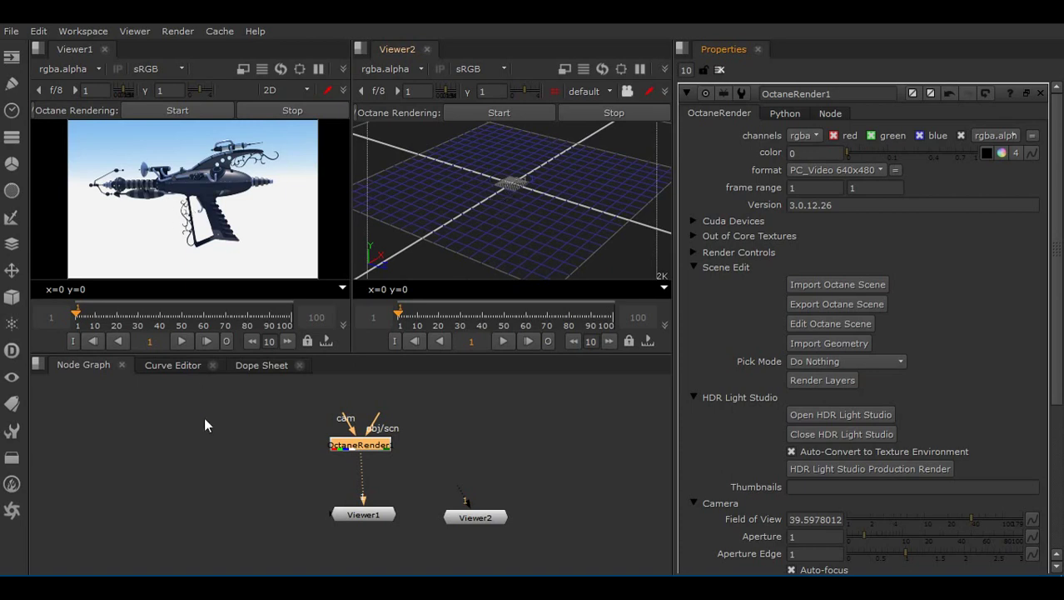
pyautogui.click(10, 299)
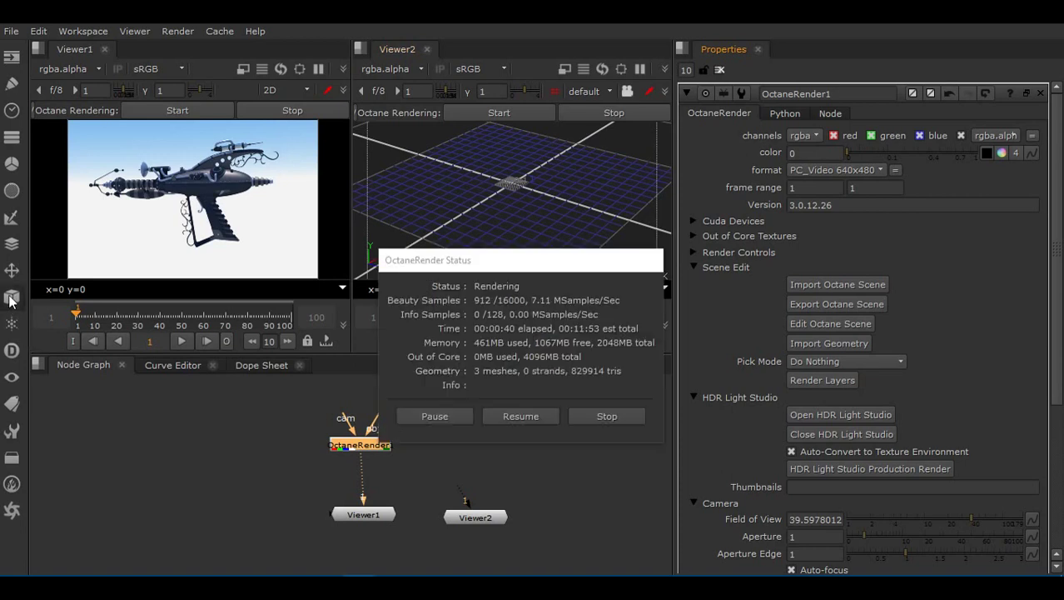
pyautogui.click(603, 416)
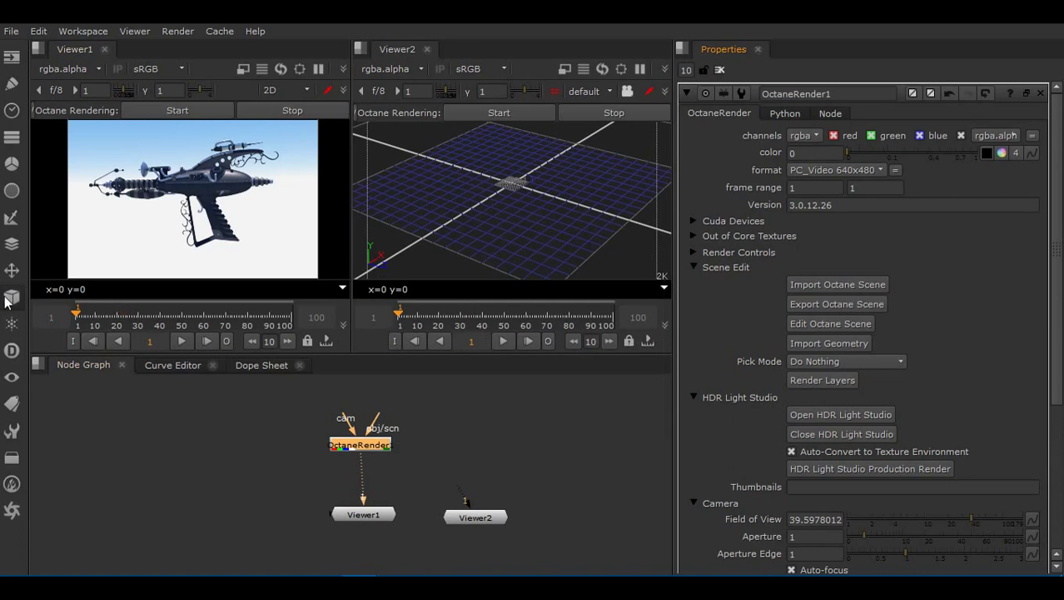
# Add a Camera node and place it beside the OctaneRender1 node
pyautogui.click(12, 297)
pyautogui.click(86, 406)
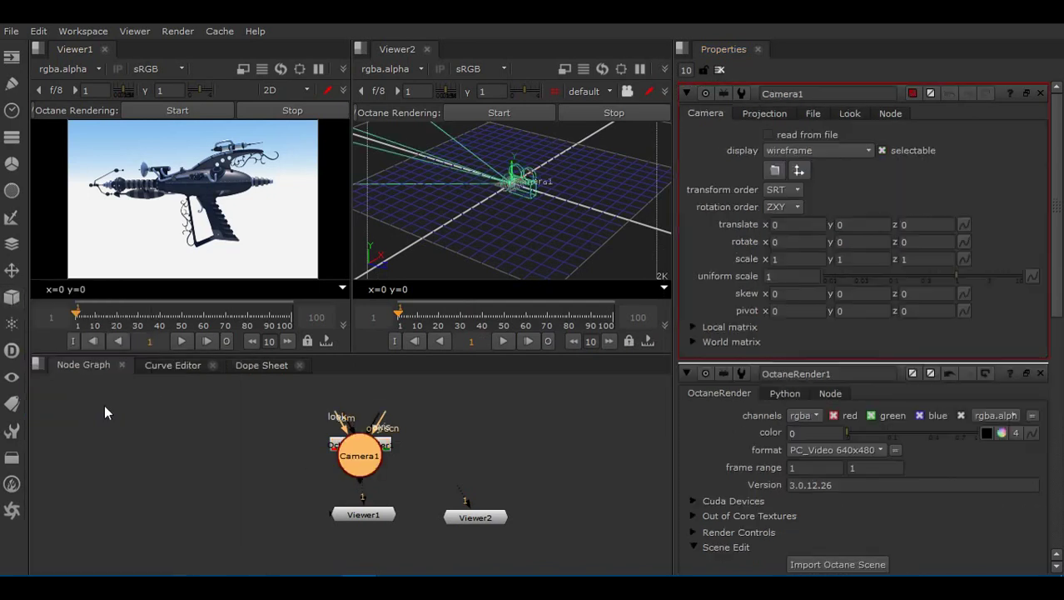
pyautogui.moveTo(360, 491); pyautogui.dragTo(243, 436)
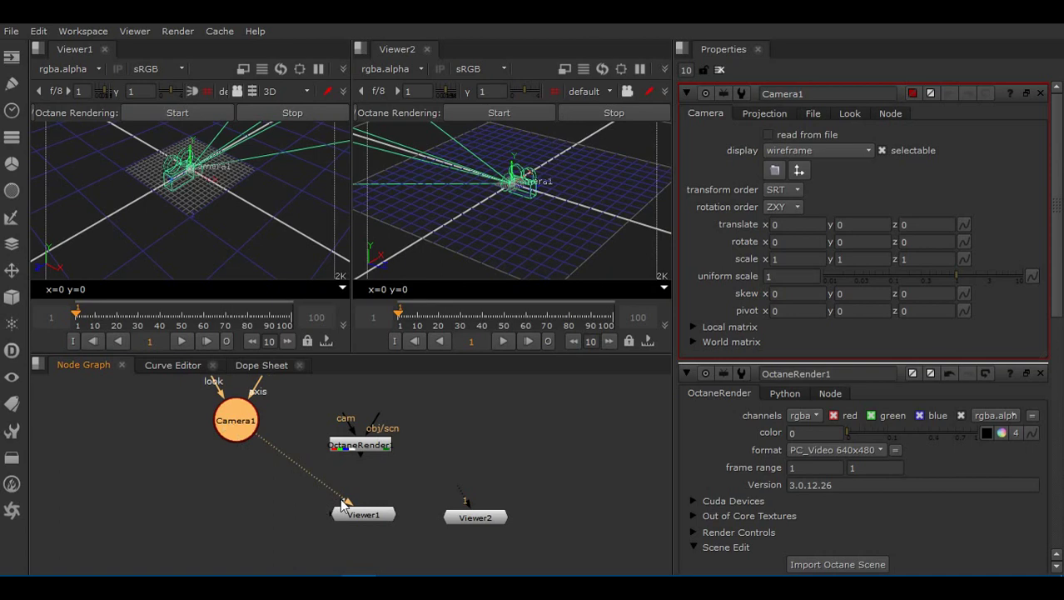
# Reconnect Viewer1 to OctaneRender1 and switch Viewer1 back to the 2D view
pyautogui.moveTo(344, 504); pyautogui.dragTo(298, 461)
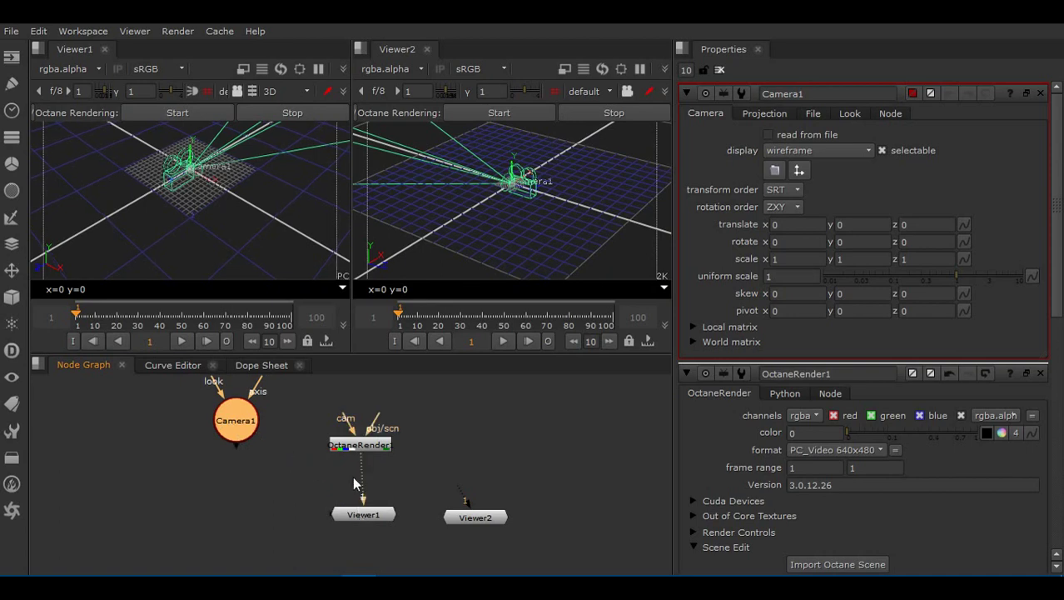
pyautogui.click(288, 91)
pyautogui.click(286, 108)
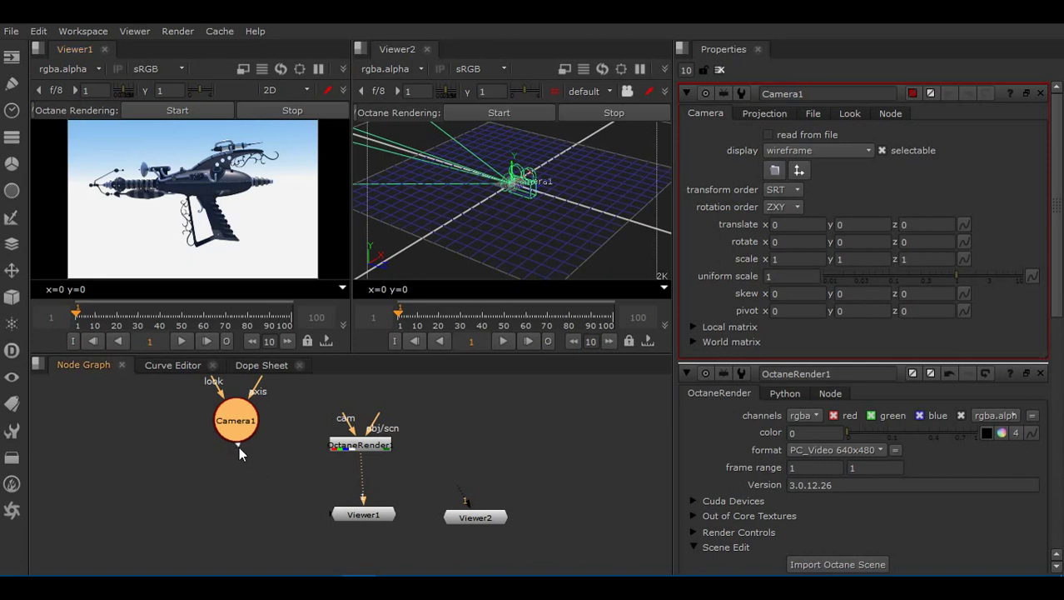
# Connect the Camera1 node to the cam input of OctaneRender1
pyautogui.moveTo(239, 451); pyautogui.dragTo(358, 448)
pyautogui.click(363, 449)
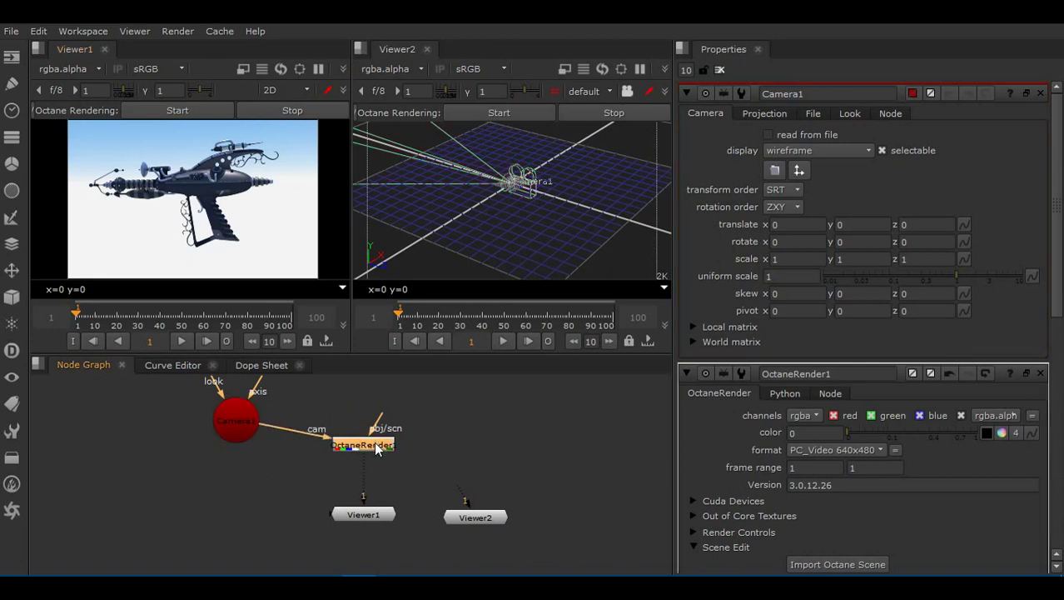
# Copy the OctaneRender1 camera settings to the connected Nuke camera and look through Camera1 in Viewer2
pyautogui.doubleClick(383, 451)
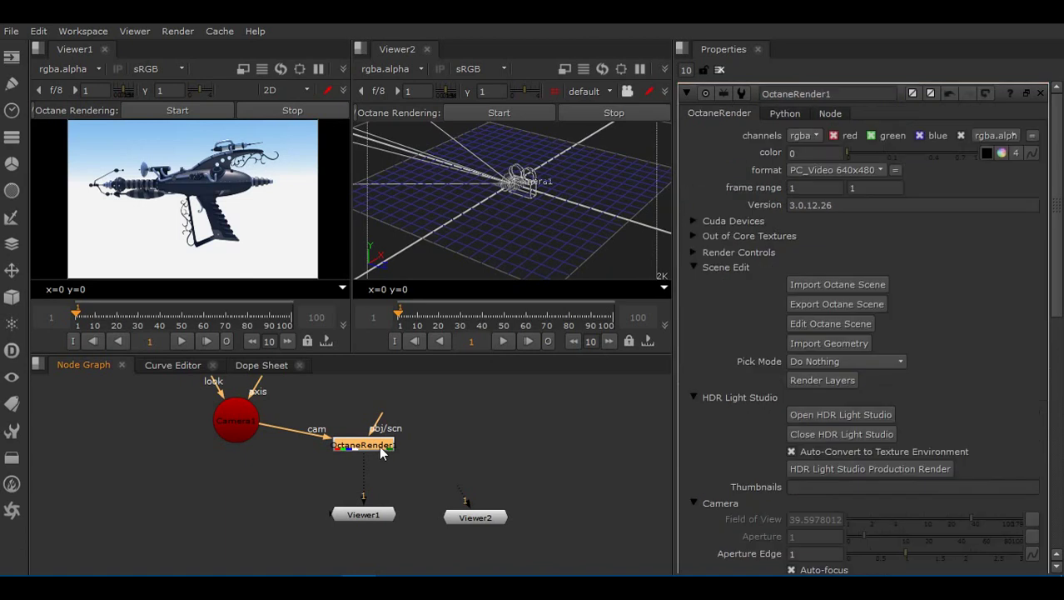
pyautogui.scroll(-3, 746, 416)
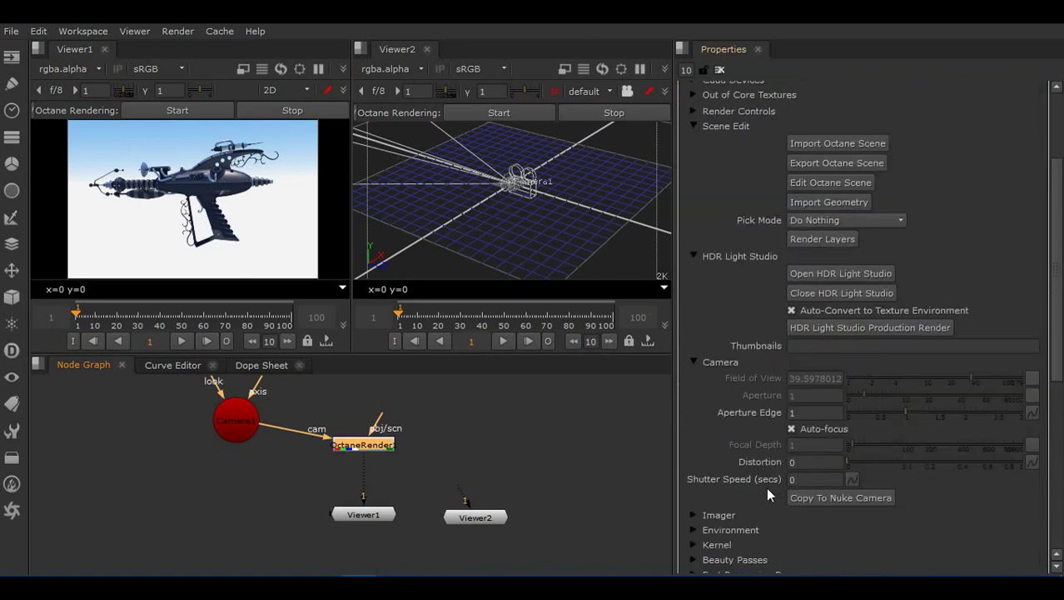
pyautogui.click(833, 498)
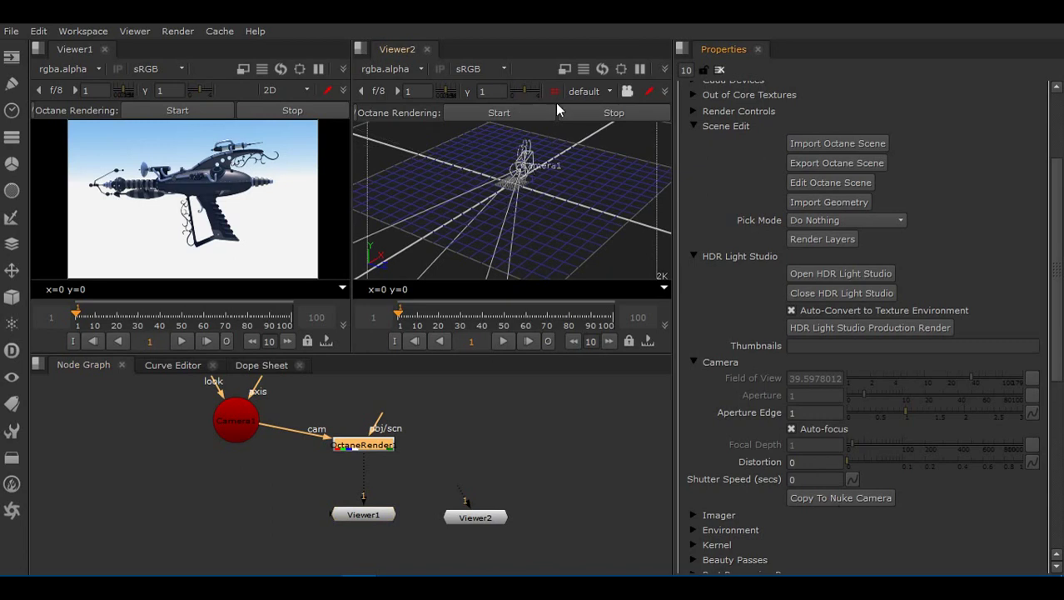
pyautogui.click(609, 90)
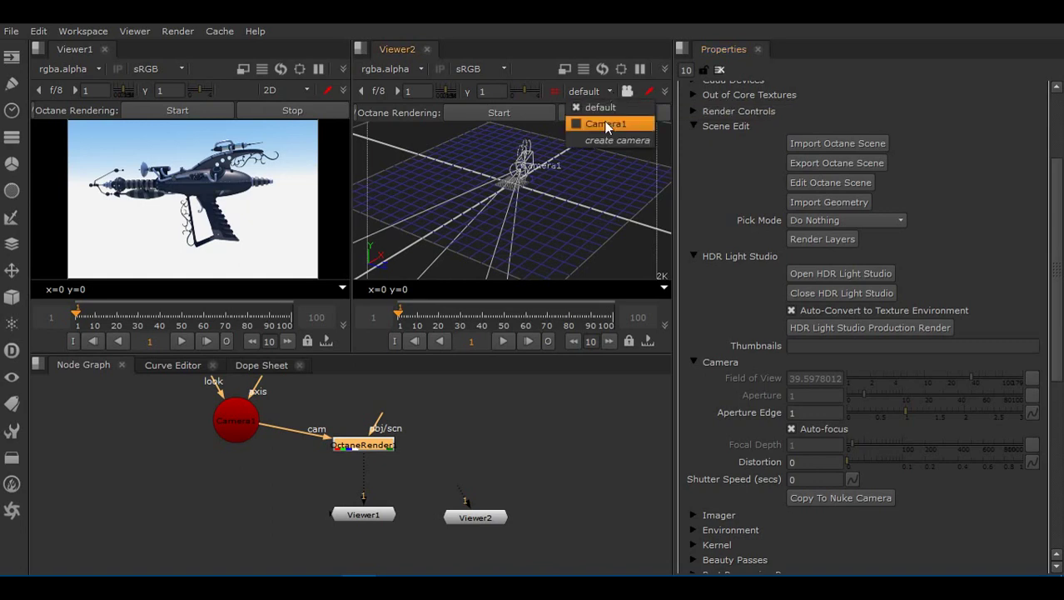
pyautogui.click(606, 124)
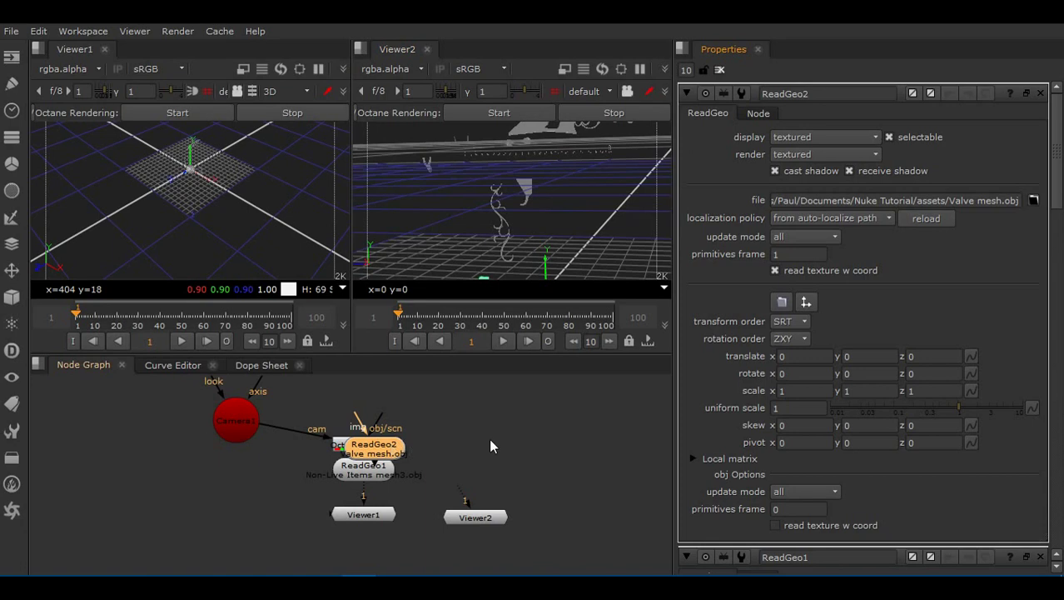
# Move the overlapping ReadGeo2 and ReadGeo1 nodes off OctaneRender1, placing them above Viewer2
pyautogui.moveTo(391, 452); pyautogui.dragTo(532, 426)
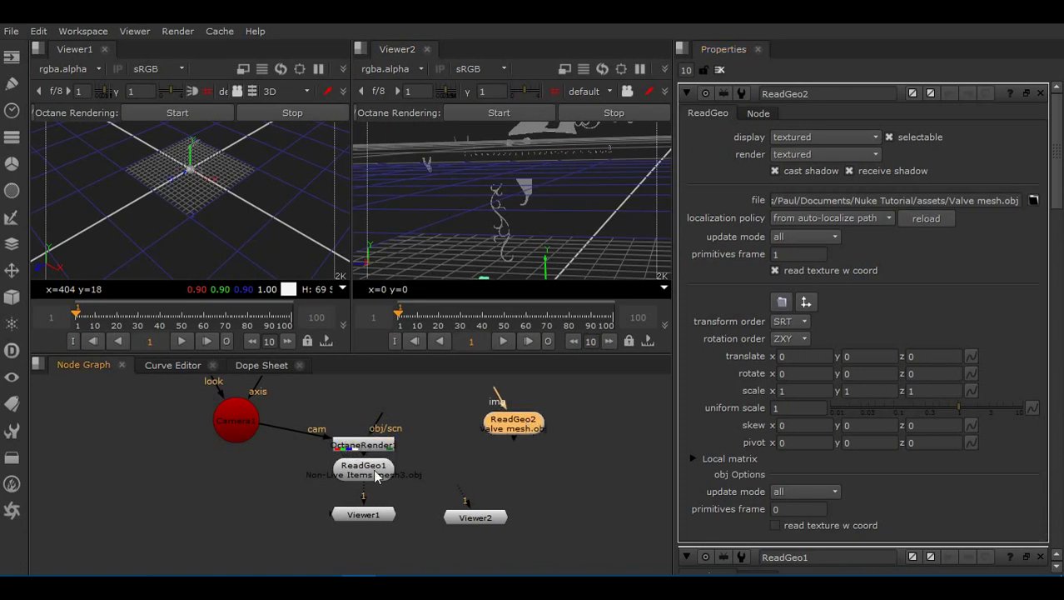
pyautogui.moveTo(375, 475); pyautogui.dragTo(411, 463)
# Reconnect Viewer1 to the OctaneRender1 node and return Viewer1 to the 2D view, framing the ray gun
pyautogui.moveTo(387, 503); pyautogui.dragTo(363, 448)
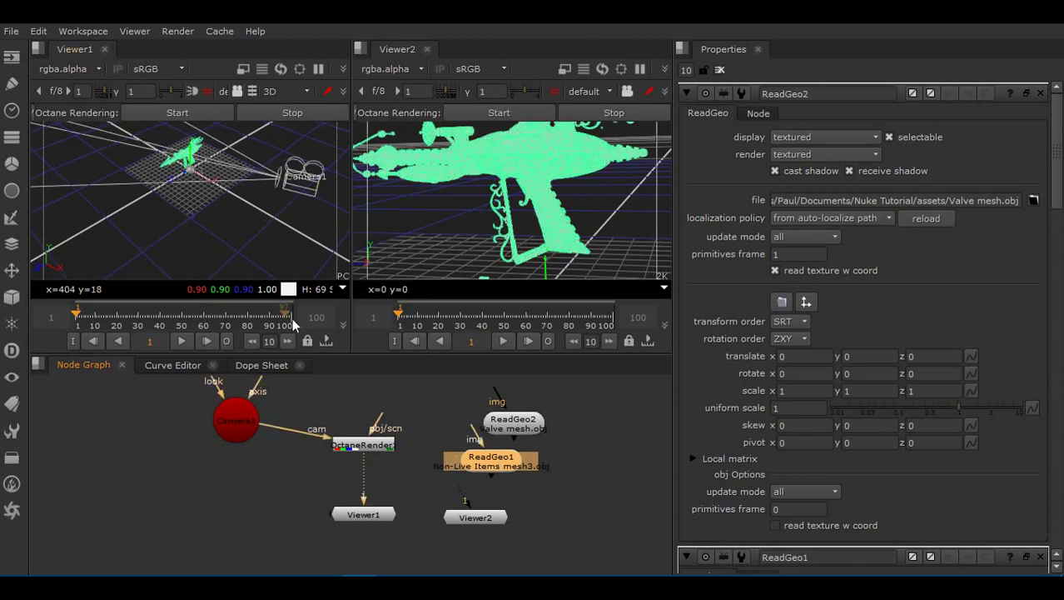
pyautogui.click(279, 95)
pyautogui.click(274, 105)
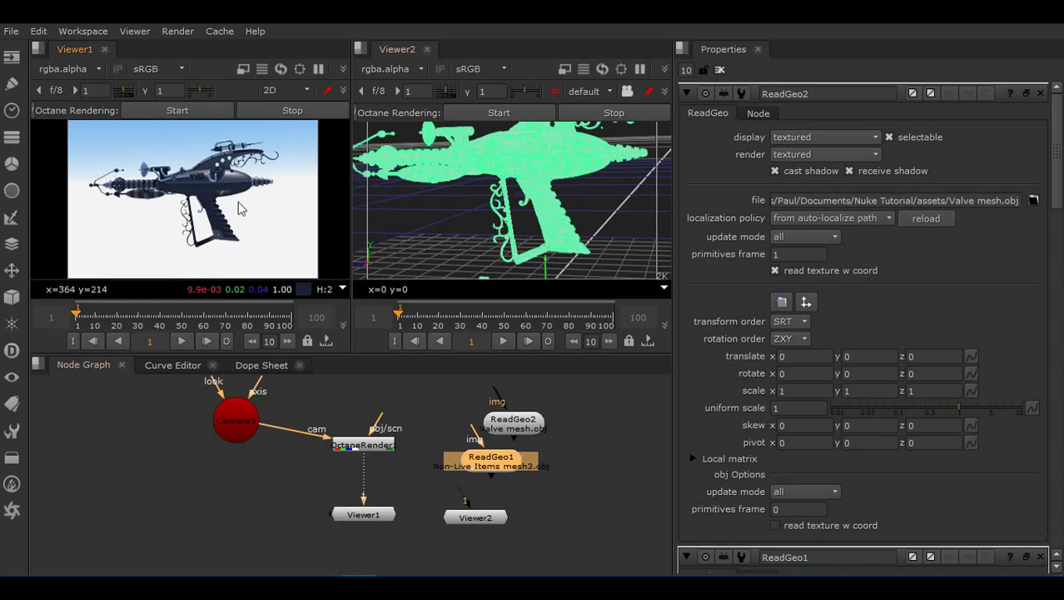
pyautogui.scroll(2, 215, 175)
pyautogui.scroll(-3, 215, 175)
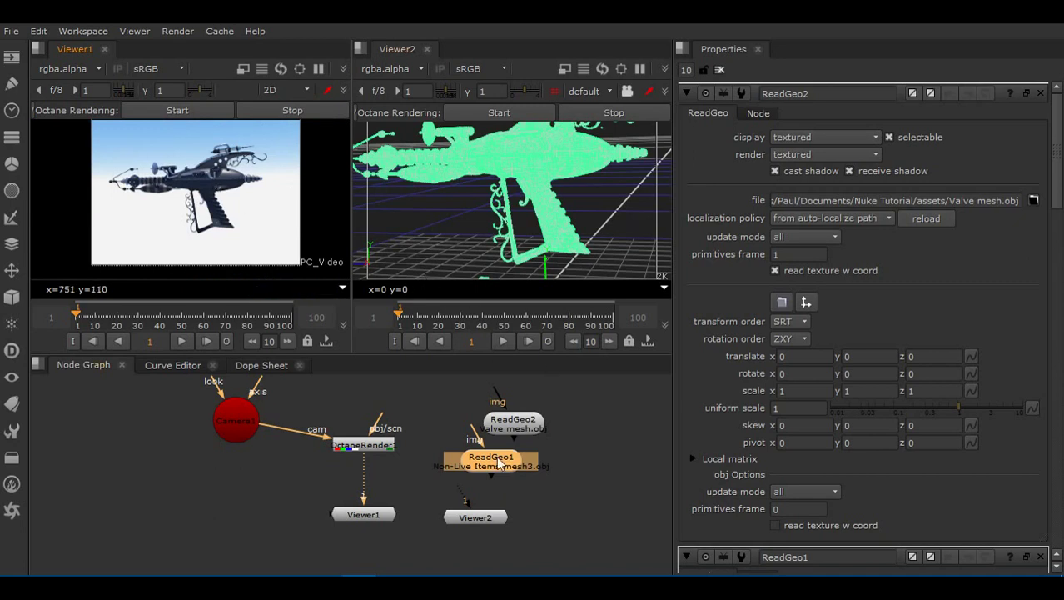
# Move ReadGeo1 and ReadGeo2 farther away from OctaneRender1, with ReadGeo2 above ReadGeo1
pyautogui.moveTo(500, 465); pyautogui.dragTo(553, 463)
pyautogui.moveTo(533, 419); pyautogui.dragTo(564, 408)
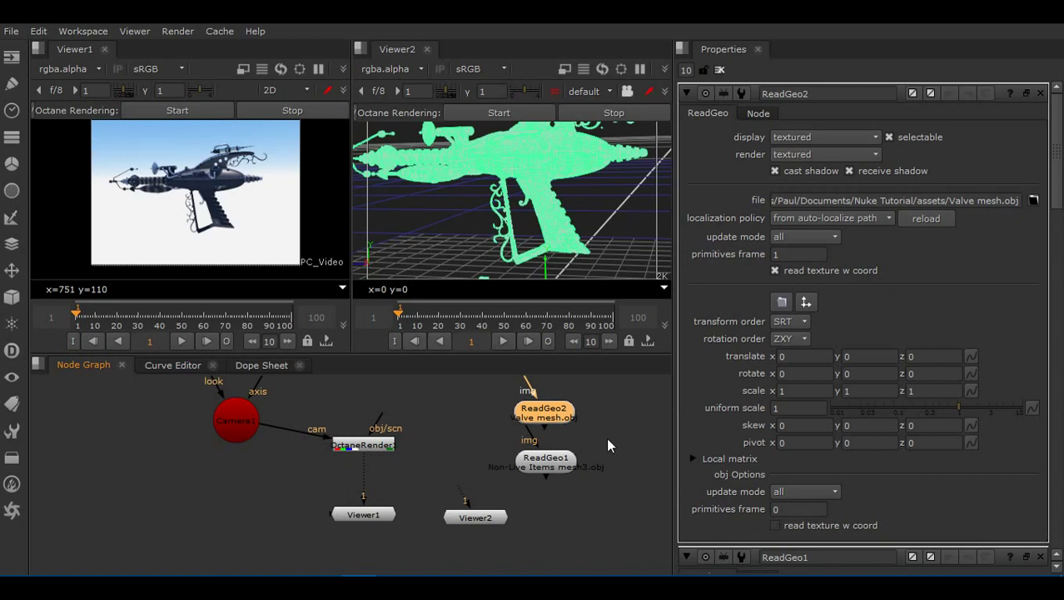
pyautogui.moveTo(511, 379); pyautogui.dragTo(504, 472, button='middle')
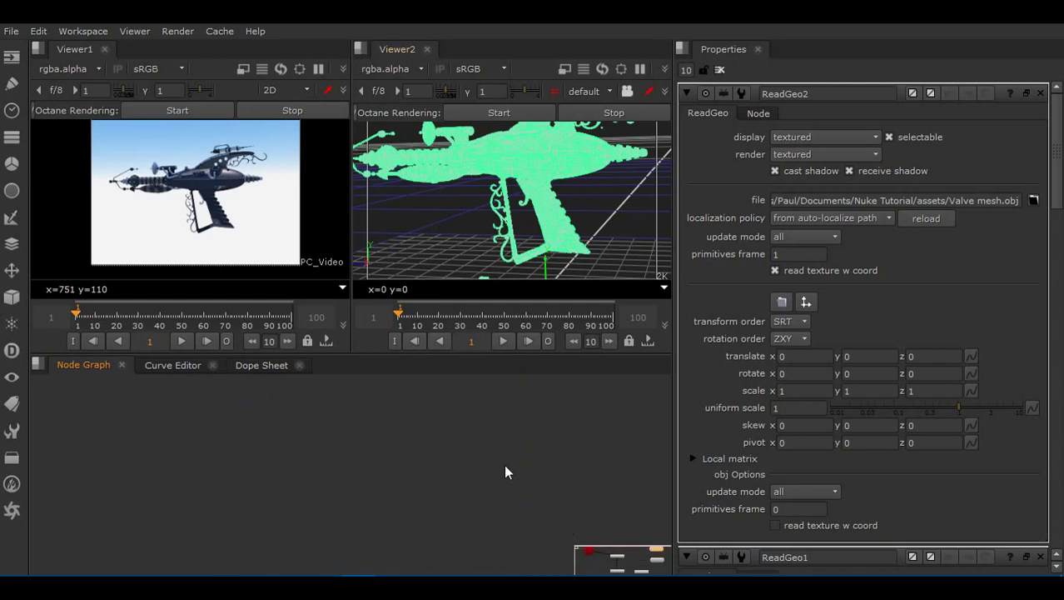
pyautogui.click(646, 563)
pyautogui.moveTo(499, 487); pyautogui.dragTo(530, 466, button='middle')
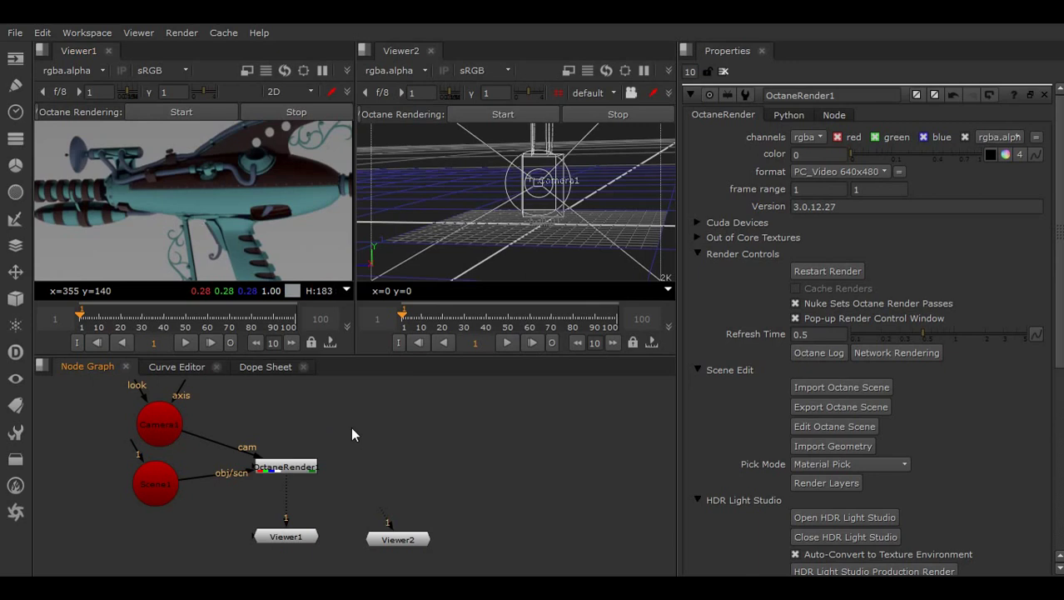
# Start the Octane render for Viewer1 and select the OctaneRender1 node
pyautogui.click(177, 117)
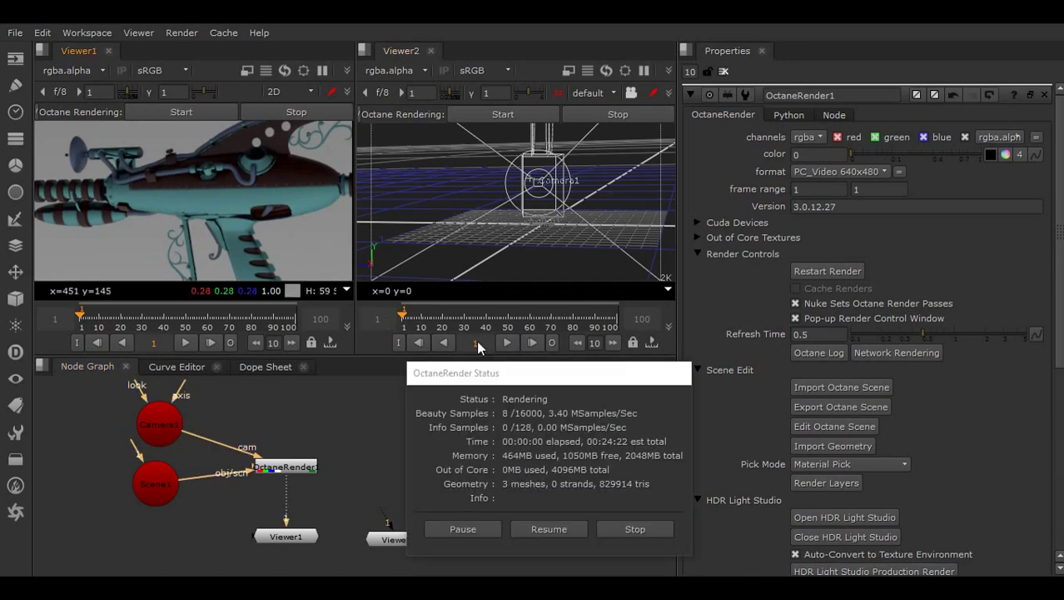
pyautogui.click(285, 467)
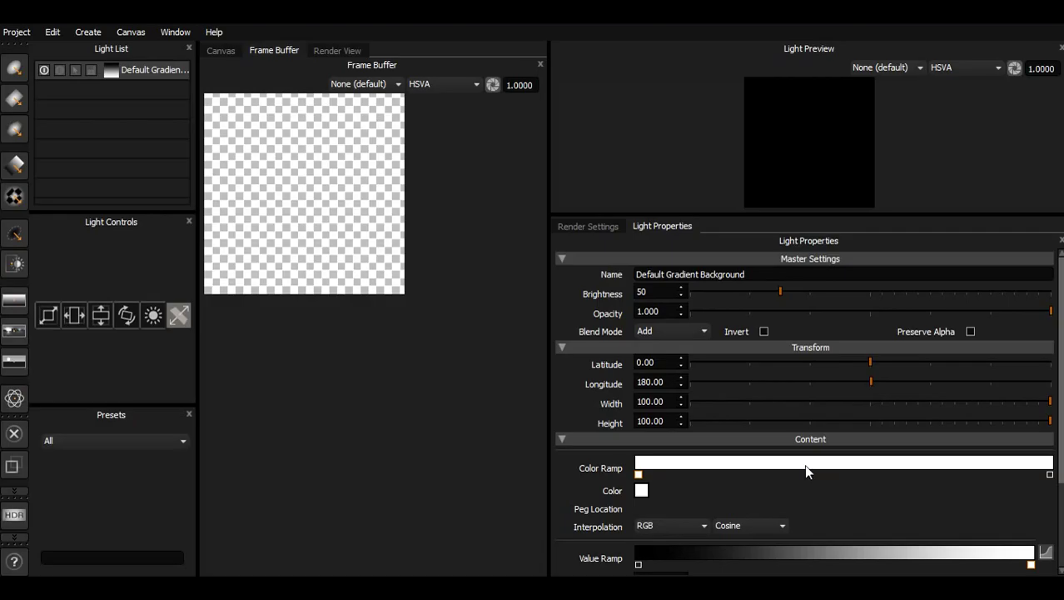
# In HDR Light Studio, look at the Canvas and the Render View, and widen the central viewing area
pyautogui.click(220, 51)
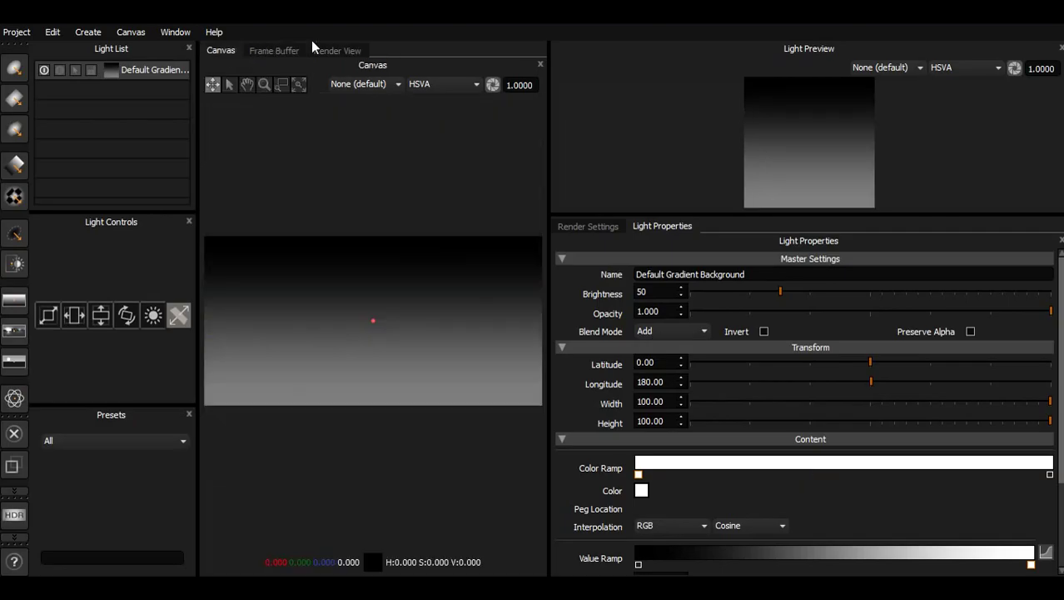
pyautogui.click(336, 50)
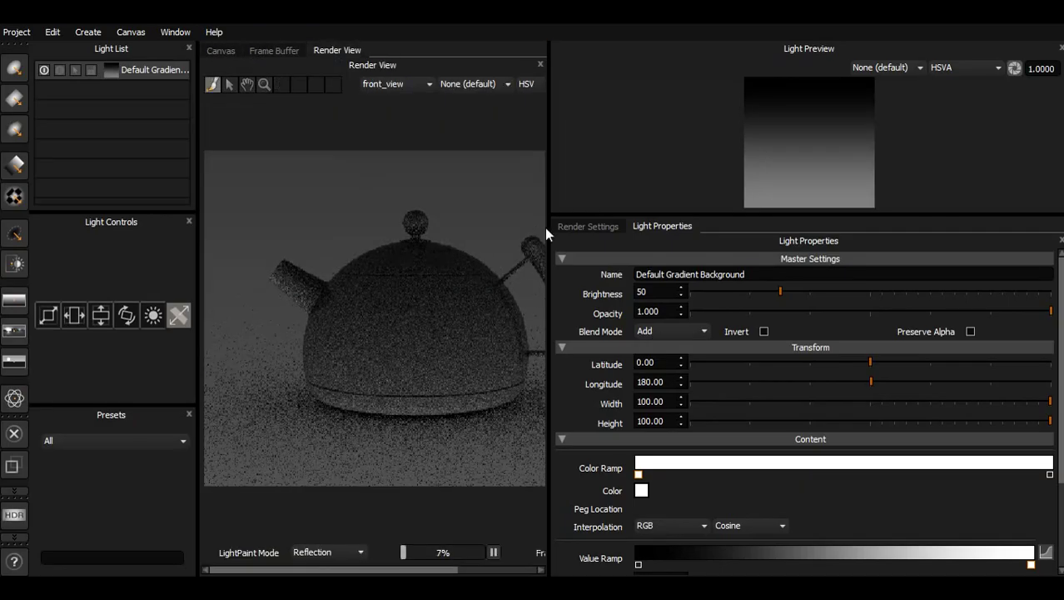
pyautogui.moveTo(548, 228); pyautogui.dragTo(814, 248)
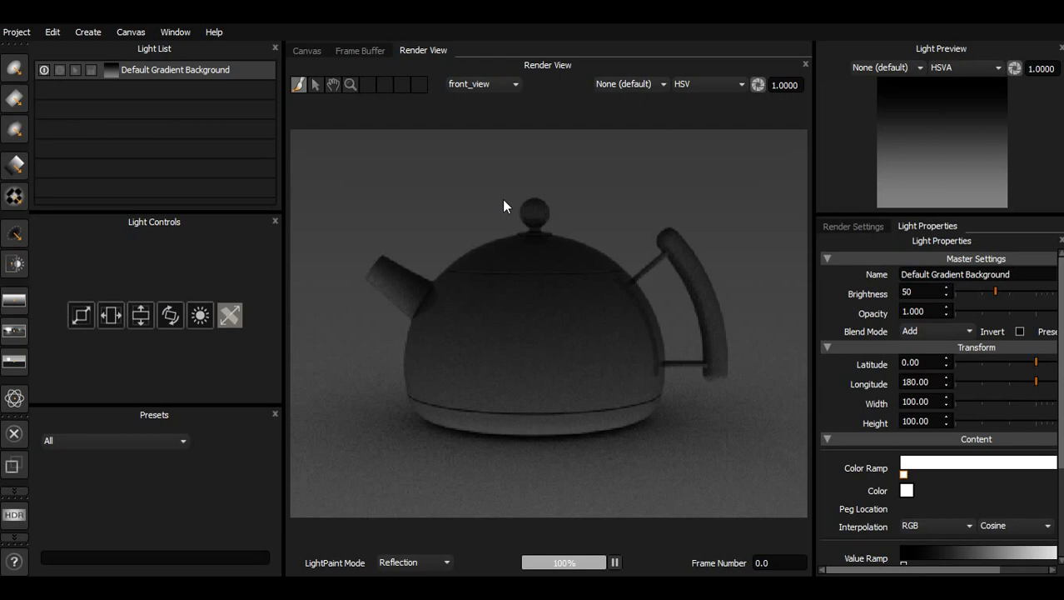
# Show the Frame Buffer with the ray gun render and set its display colour profile to sRGB (default)
pyautogui.click(360, 52)
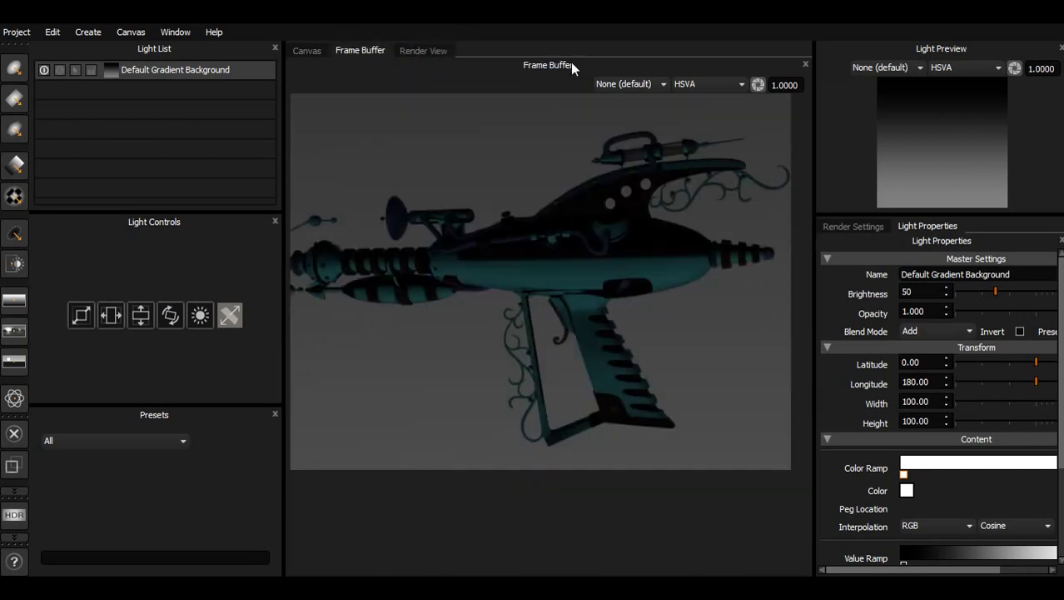
pyautogui.click(651, 86)
pyautogui.click(638, 117)
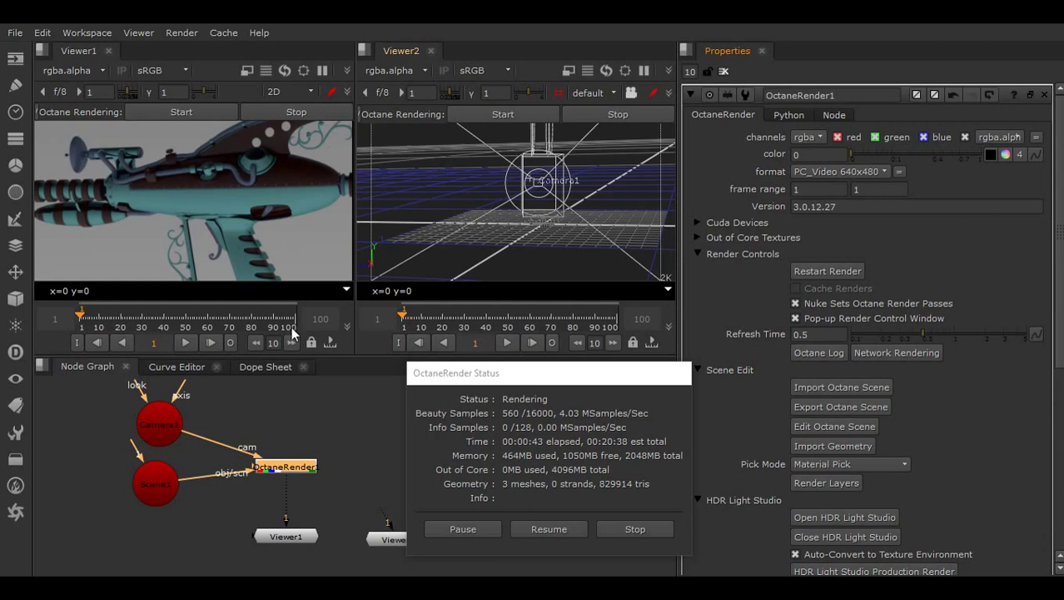
# Switch back to HDR Light Studio, try brightness 500 on the Default Gradient Background, and set it to 100
pyautogui.hotkey('alt', 'Tab')
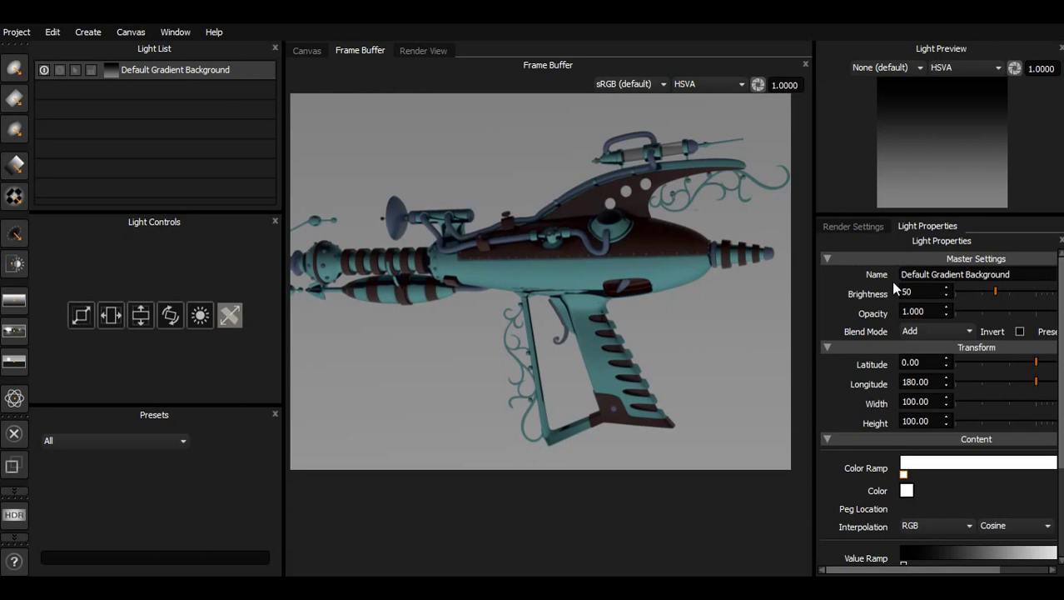
pyautogui.click(929, 294)
pyautogui.write('0')
pyautogui.press('Return')
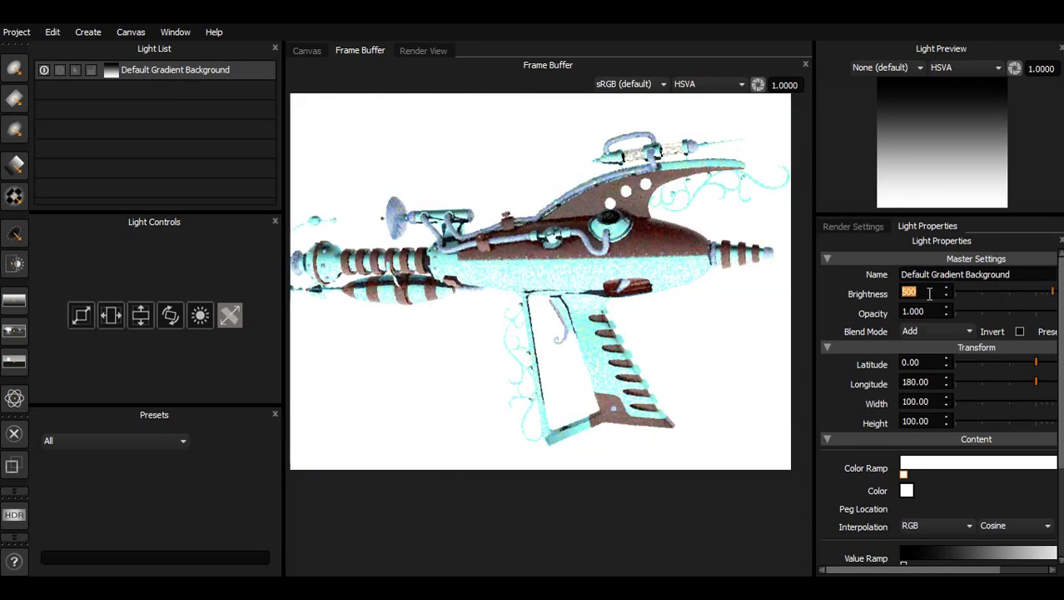
pyautogui.write('100')
pyautogui.press('Return')
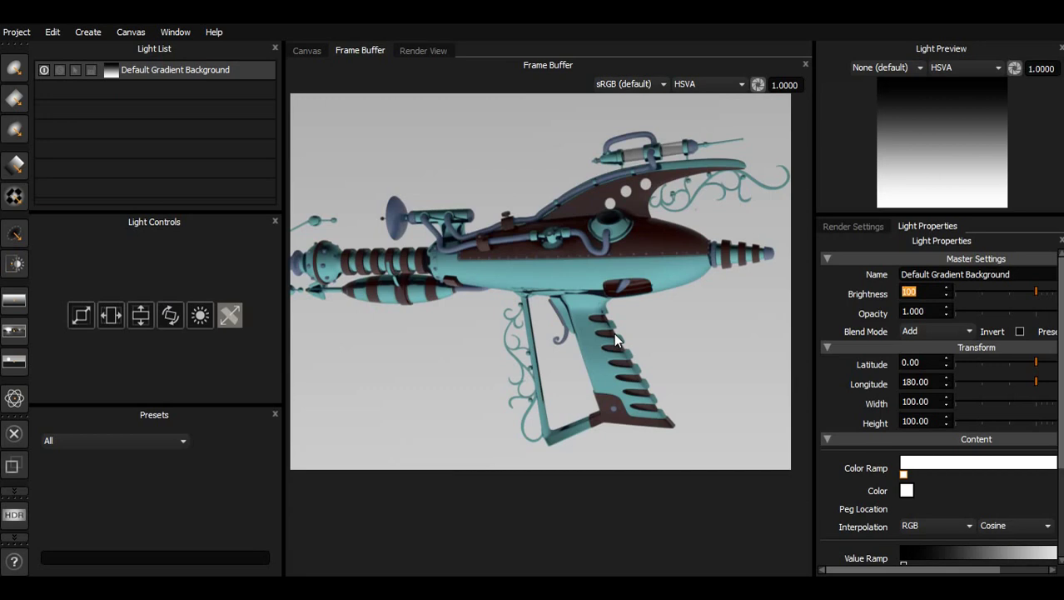
# Add a Round Light above the gradient background and set its brightness to 1000
pyautogui.click(15, 71)
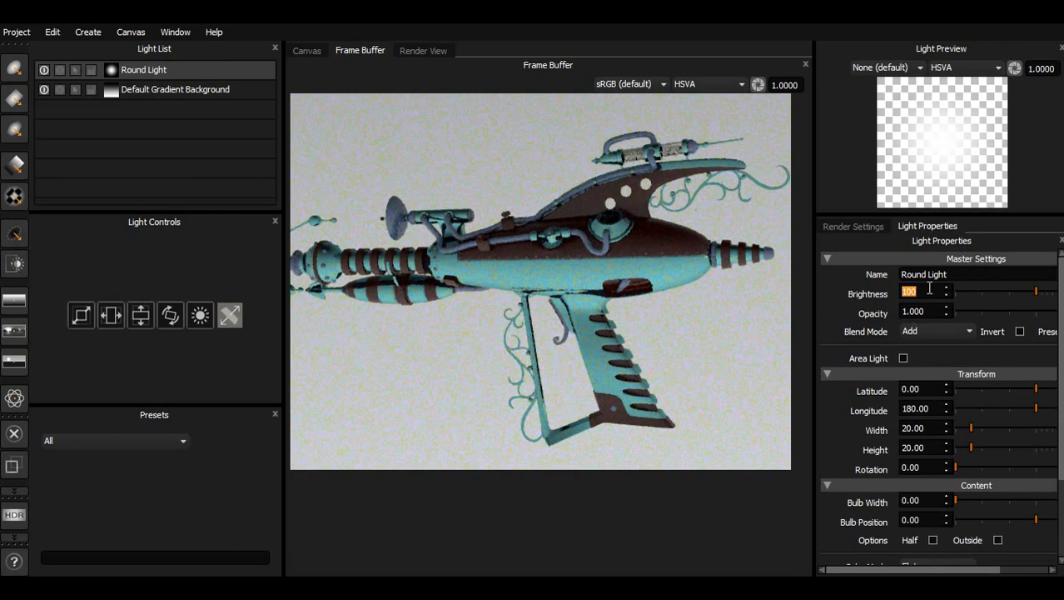
pyautogui.write('1000')
pyautogui.press('Return')
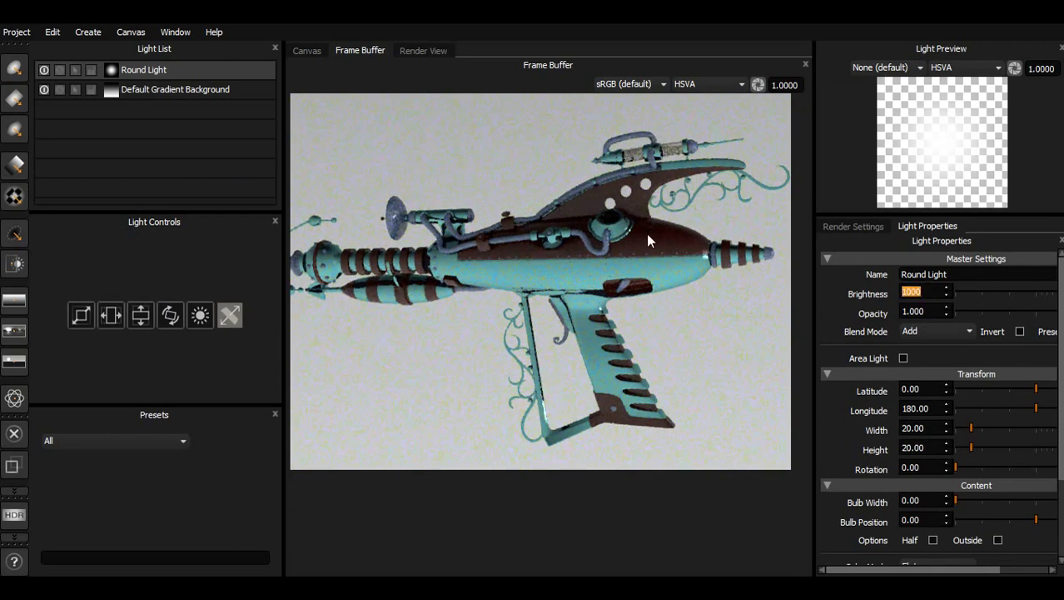
# Place the Round Light by painting its reflection on the gun's dark red upper body, and check it on the Canvas
pyautogui.moveTo(723, 279); pyautogui.dragTo(678, 247)
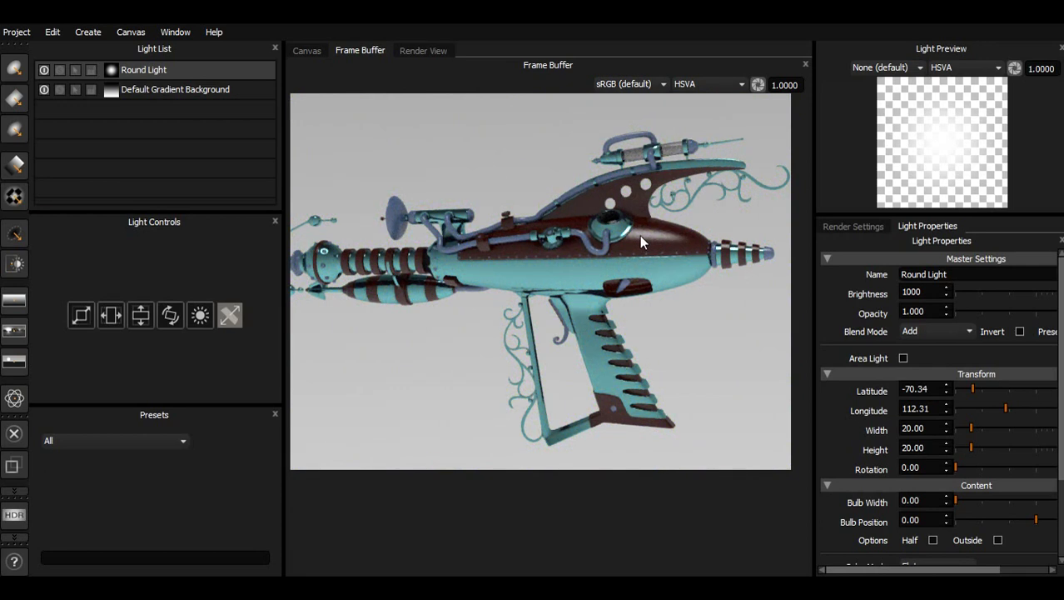
pyautogui.click(298, 48)
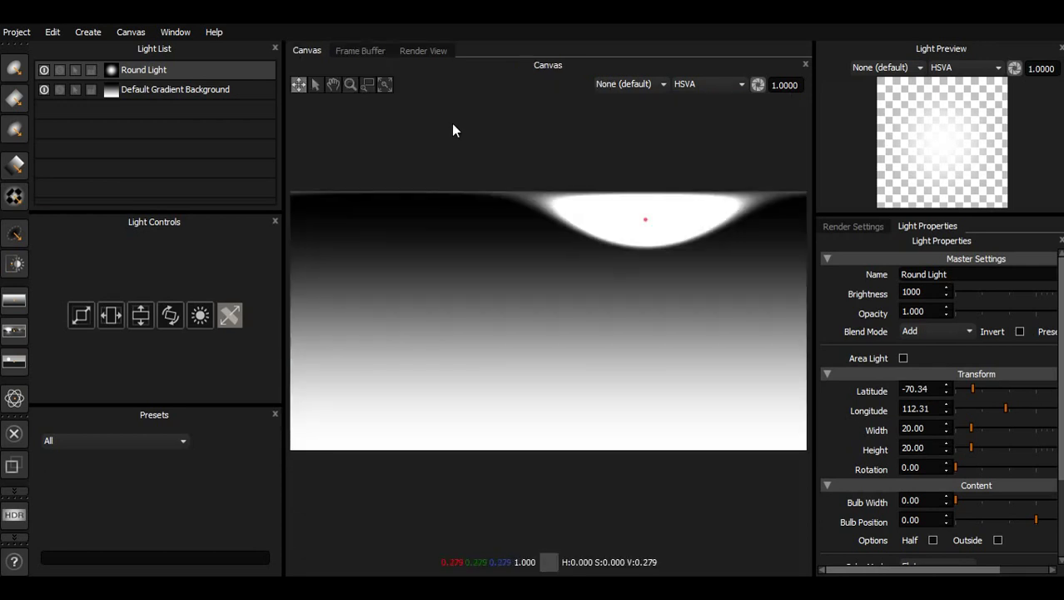
pyautogui.click(361, 52)
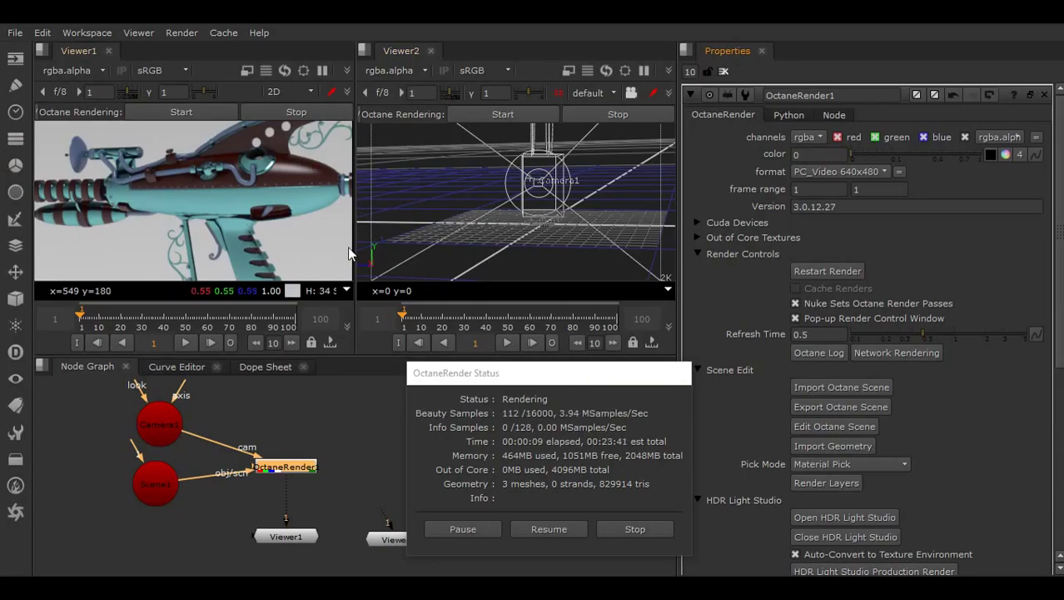
# Return to HDR Light Studio, turn the Round Light into an area light, and set its Smart Dolly to 5
pyautogui.hotkey('alt', 'Tab')
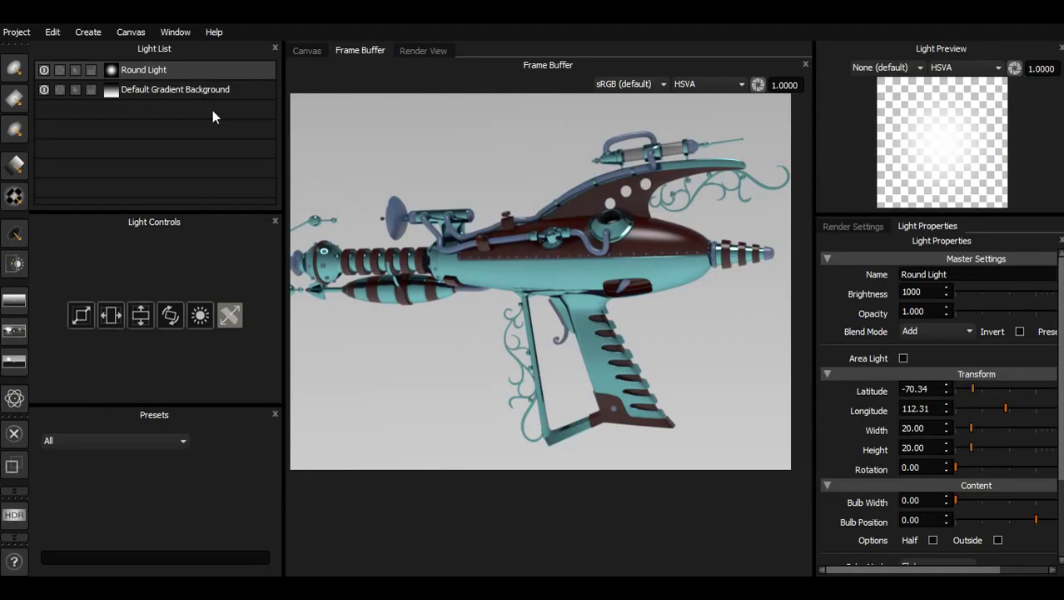
pyautogui.click(904, 359)
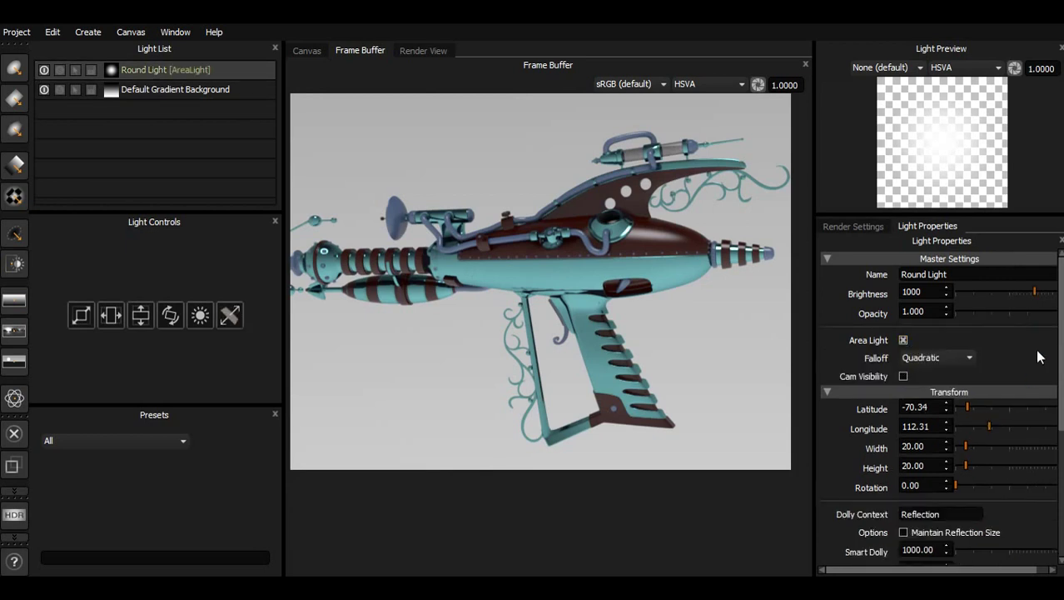
pyautogui.scroll(-5, 1062, 340)
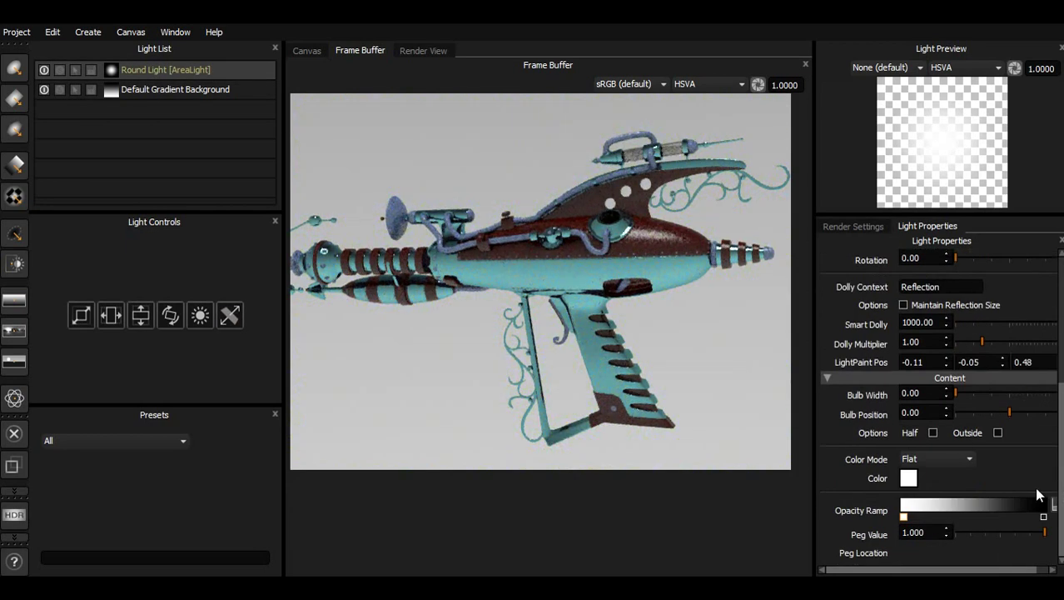
pyautogui.moveTo(932, 322); pyautogui.dragTo(857, 319)
pyautogui.write('5')
pyautogui.press('Return')
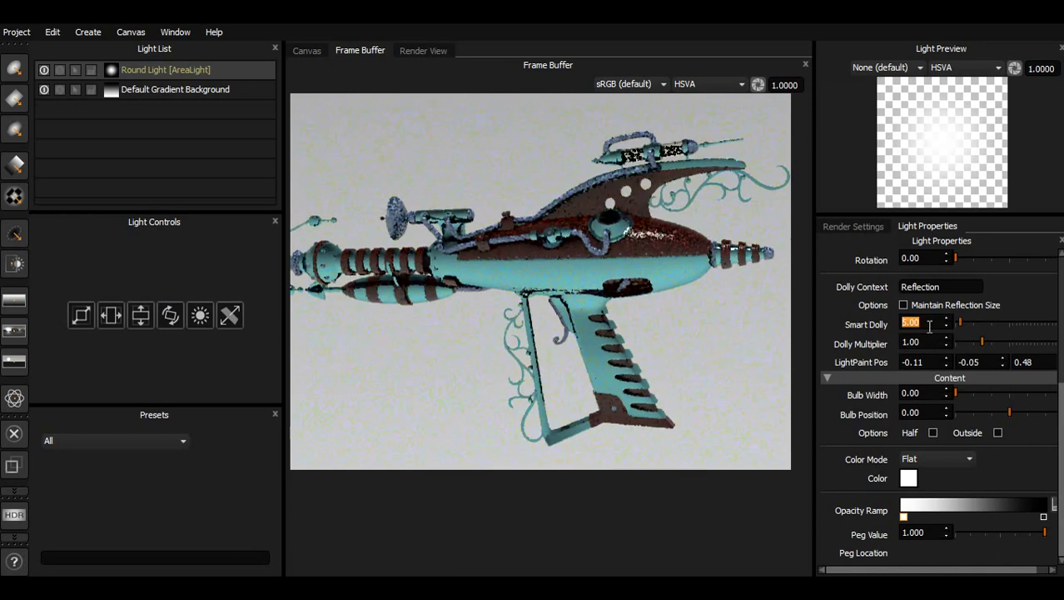
# Raise the Round Light's brightness to 2000 and check the Canvas before returning to the Frame Buffer
pyautogui.scroll(5, 941, 374)
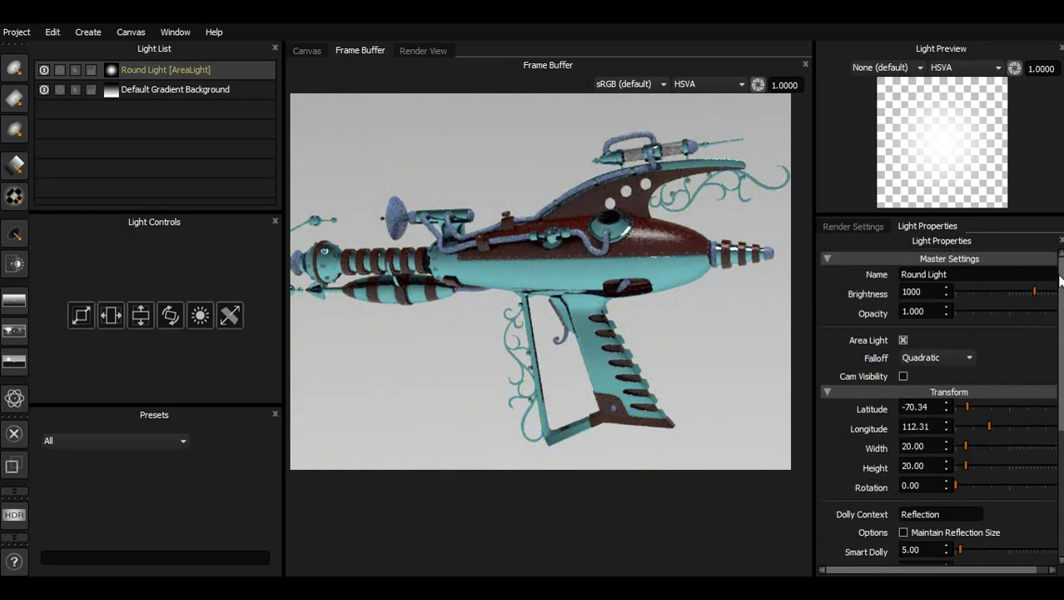
pyautogui.click(928, 291)
pyautogui.moveTo(927, 291); pyautogui.dragTo(872, 290)
pyautogui.write('2000')
pyautogui.press('Return')
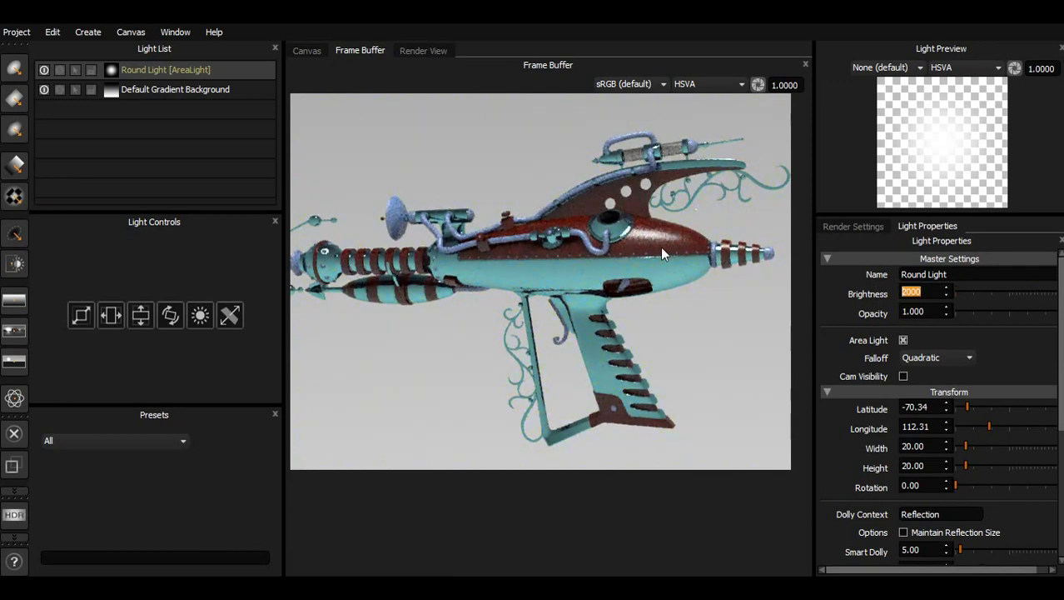
pyautogui.click(308, 51)
pyautogui.click(360, 52)
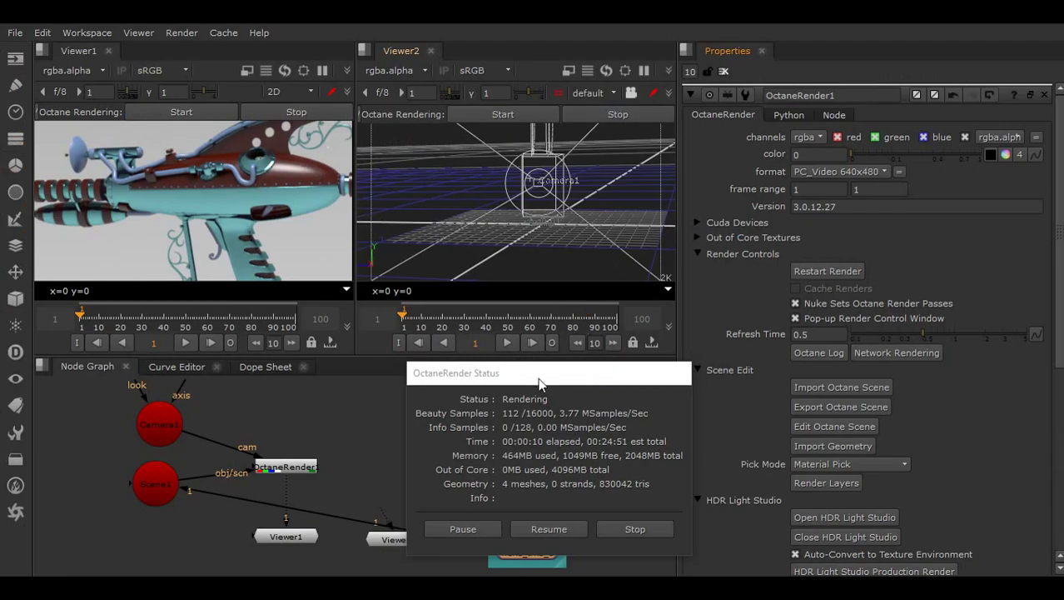
# Move the OctaneRender Status window clear of Nuke's node graph and shift the HDR Light Studio backdrop group upward
pyautogui.moveTo(539, 383); pyautogui.dragTo(778, 234)
pyautogui.moveTo(538, 414); pyautogui.dragTo(538, 392)
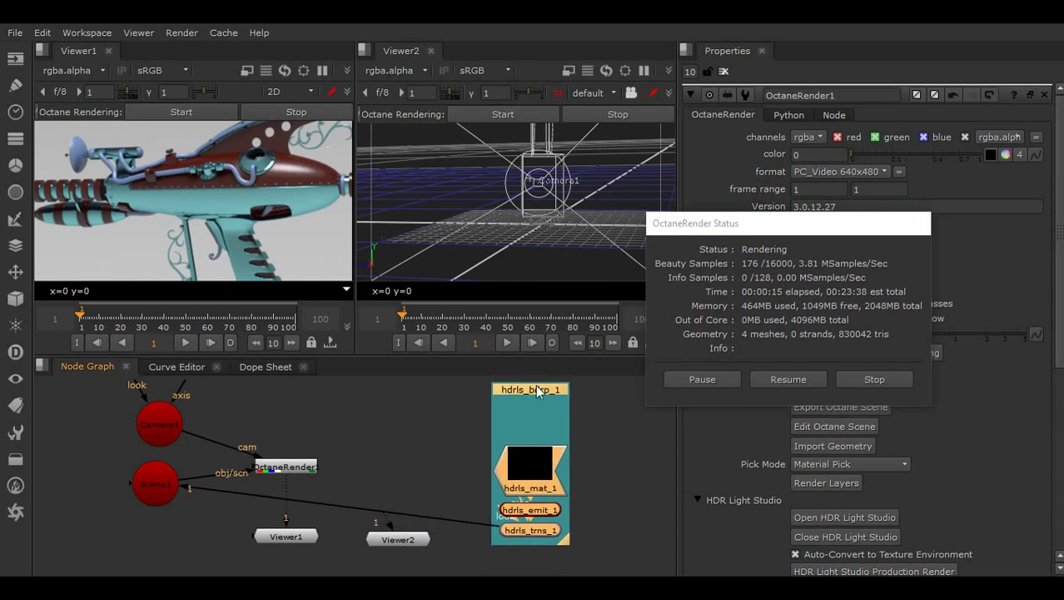
# Examine the hdrls_emit_1 node's properties and the hdrls_trns_1 node feeding Scene1, and return to HDR Light Studio
pyautogui.click(542, 456)
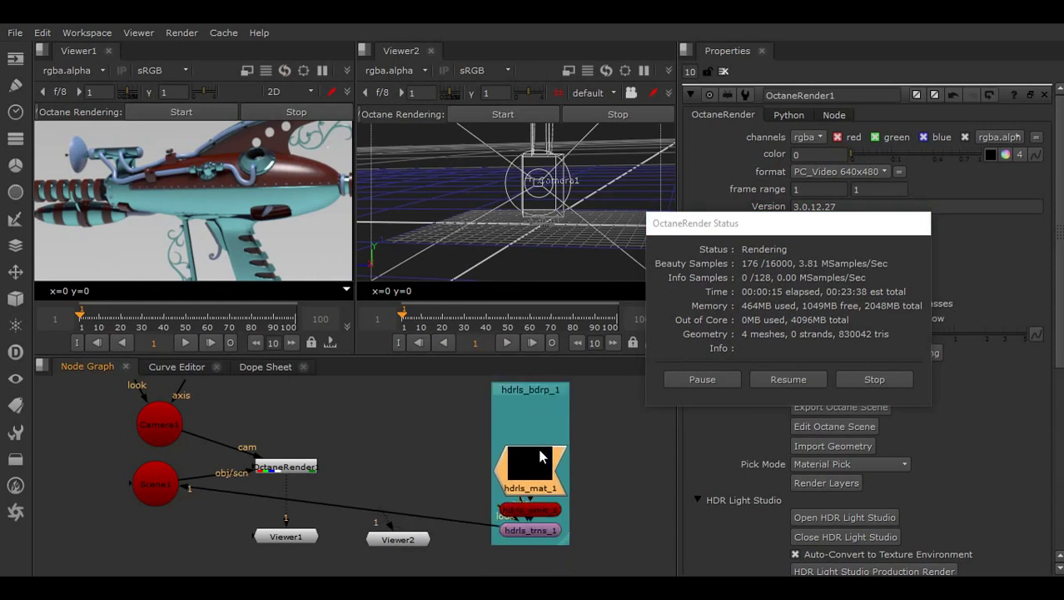
pyautogui.click(535, 512)
pyautogui.doubleClick(534, 511)
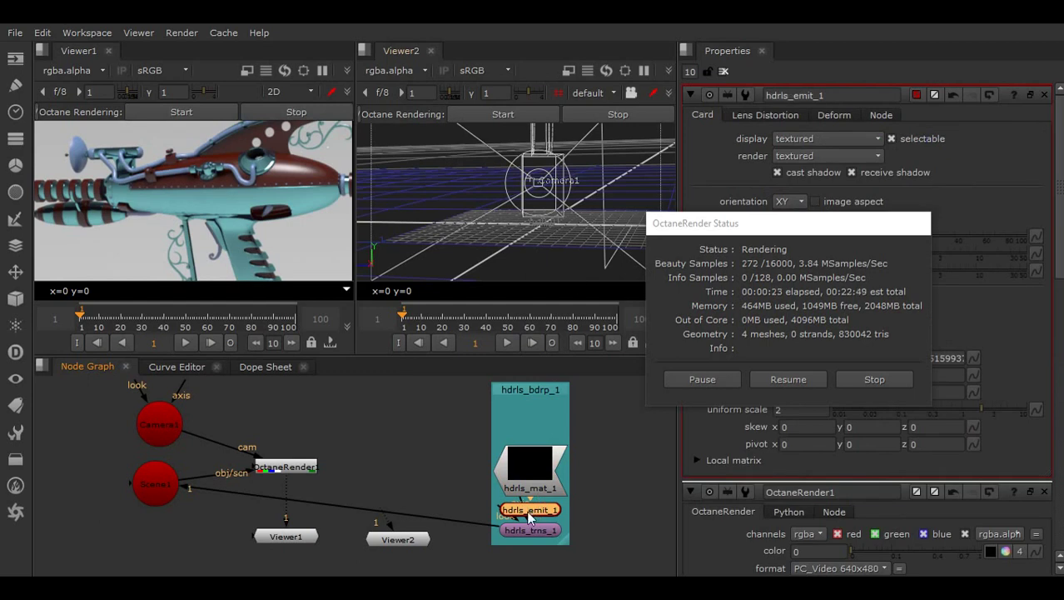
pyautogui.click(533, 533)
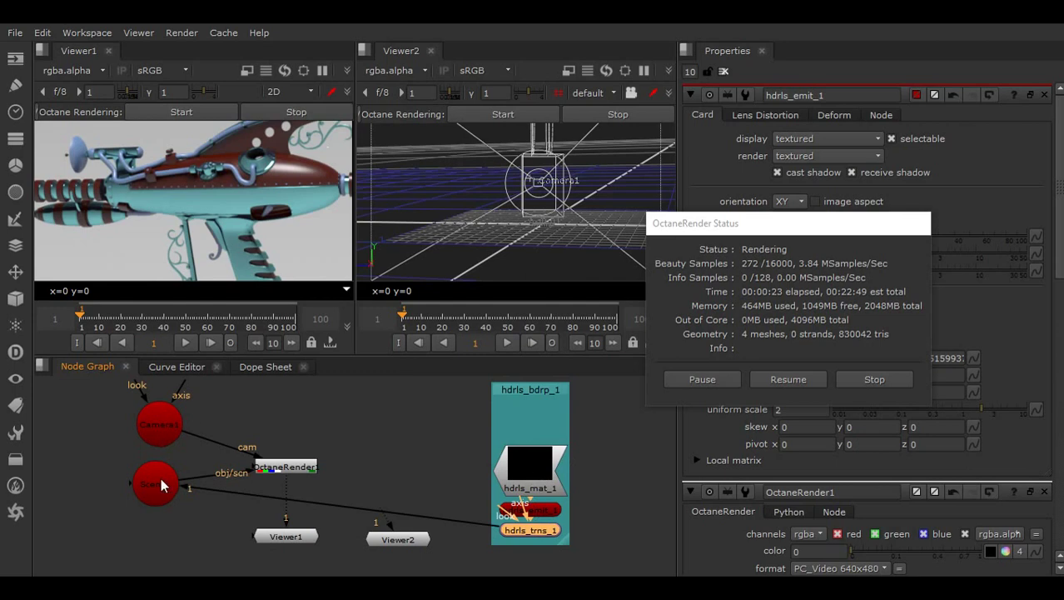
pyautogui.moveTo(161, 477); pyautogui.dragTo(403, 431)
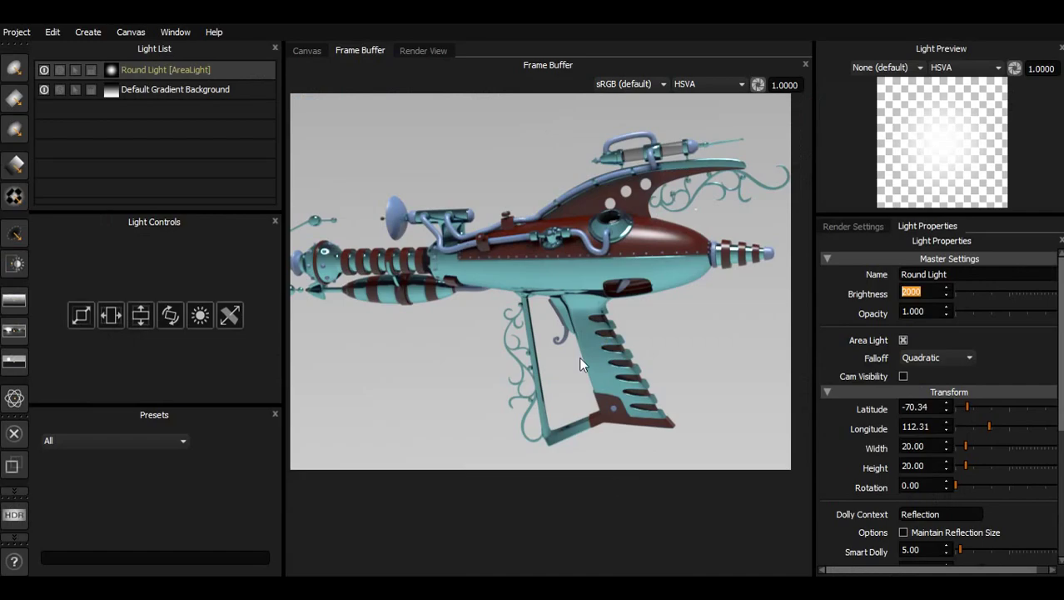
# Move the Round Light's reflection onto the gun's dark red fin and set the light's width to 1 and height to 2
pyautogui.click(581, 204)
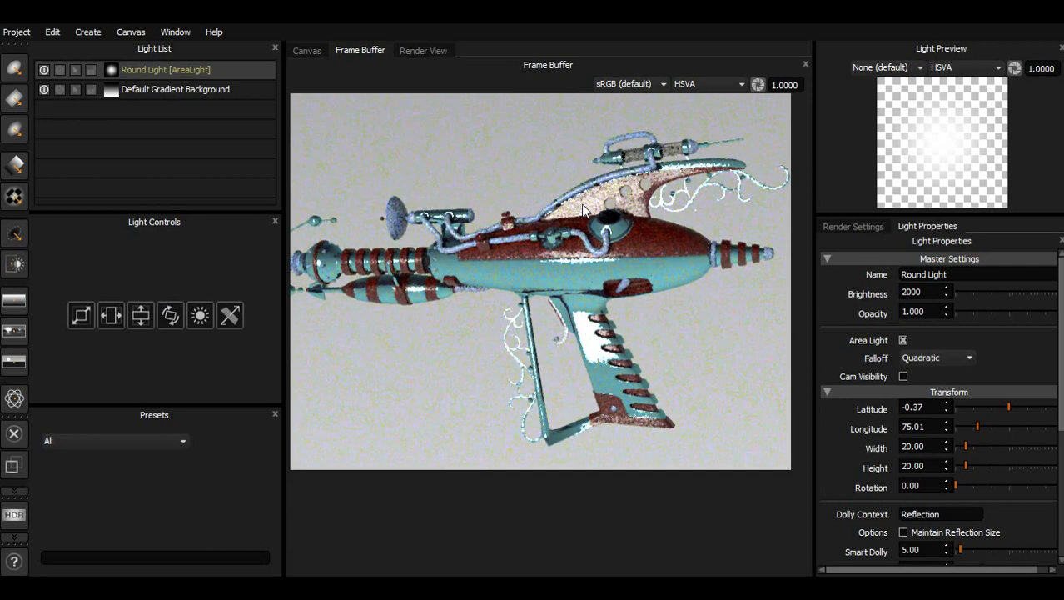
pyautogui.hotkey('alt', 'Tab')
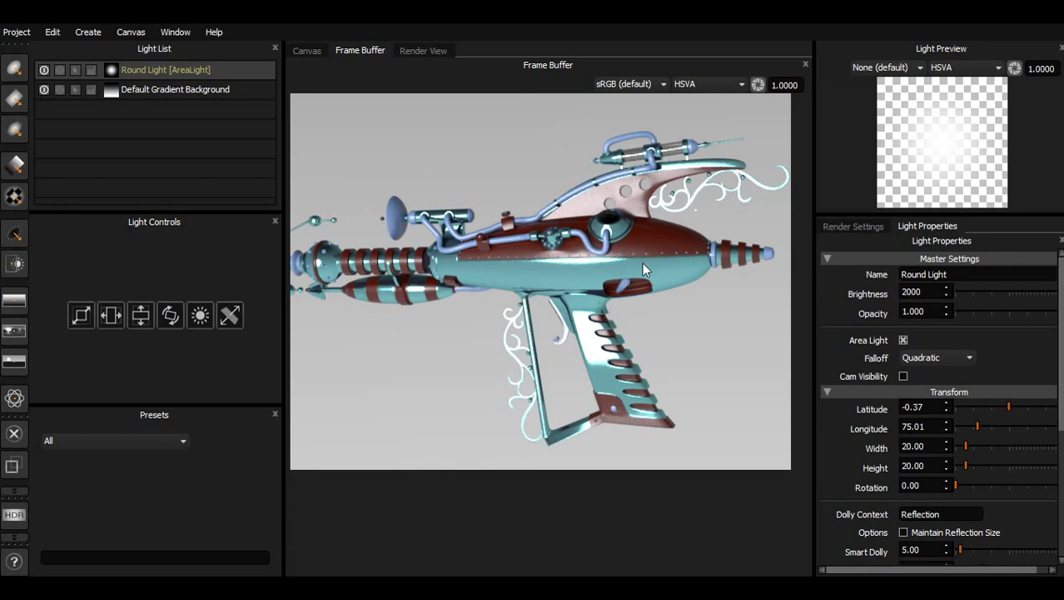
pyautogui.moveTo(1058, 348); pyautogui.dragTo(1060, 451)
pyautogui.scroll(2, 1060, 450)
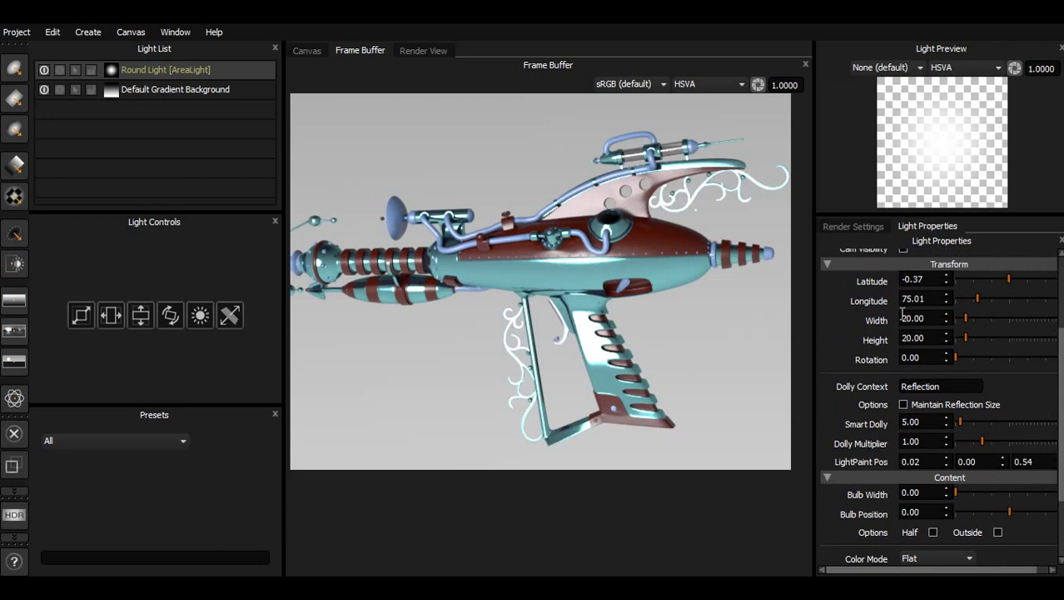
pyautogui.doubleClick(928, 317)
pyautogui.write('1')
pyautogui.press('Tab')
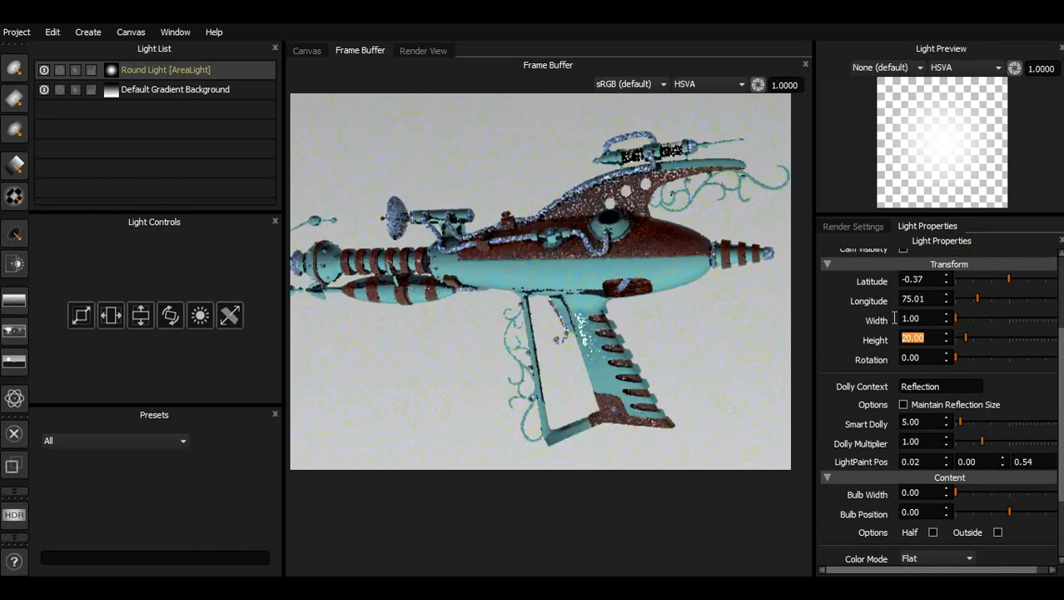
pyautogui.hotkey('shift', 'Tab')
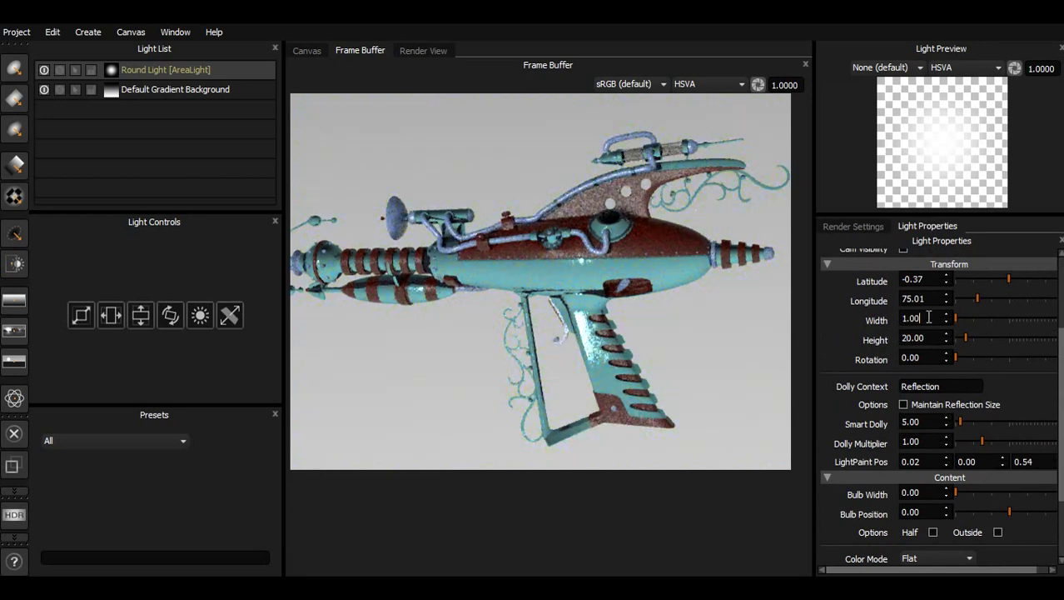
pyautogui.press('Tab')
pyautogui.write('2')
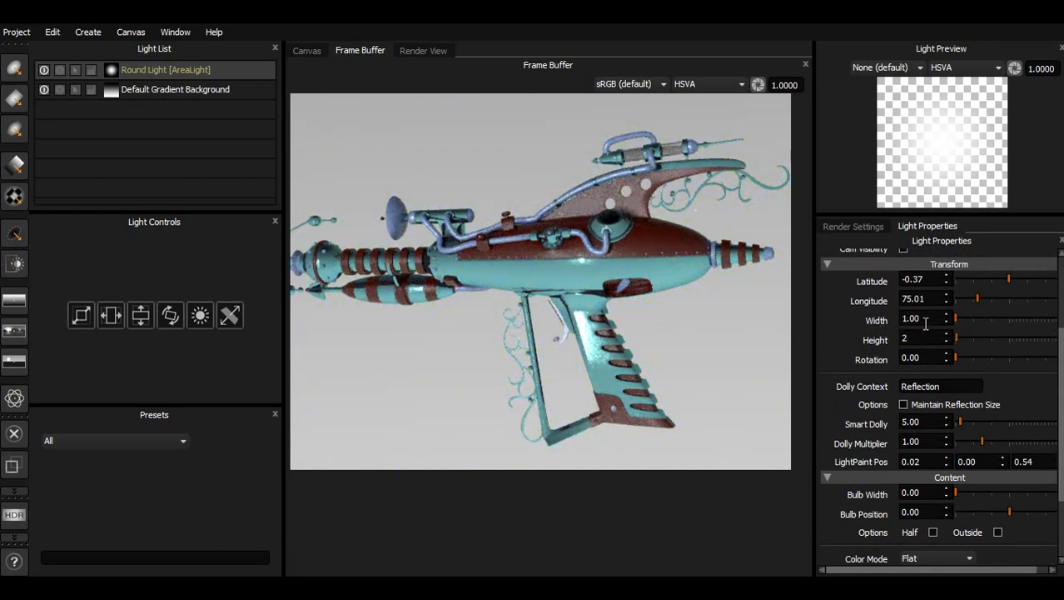
pyautogui.press('Tab')
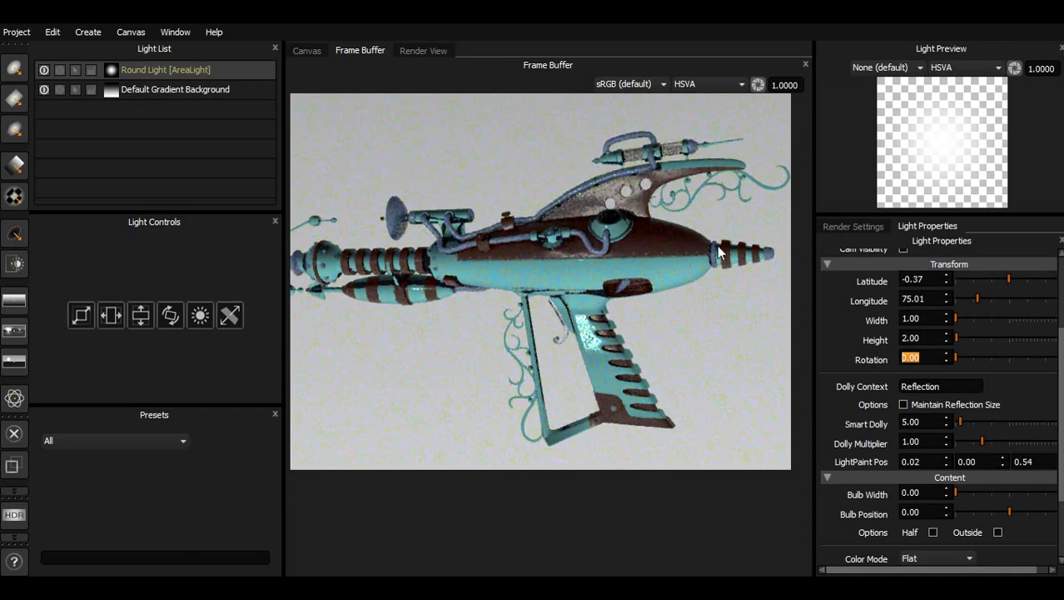
# Place the Round Light's reflection on the front of the gun's red upper body and set its width and height to 10
pyautogui.click(678, 242)
pyautogui.click(677, 241)
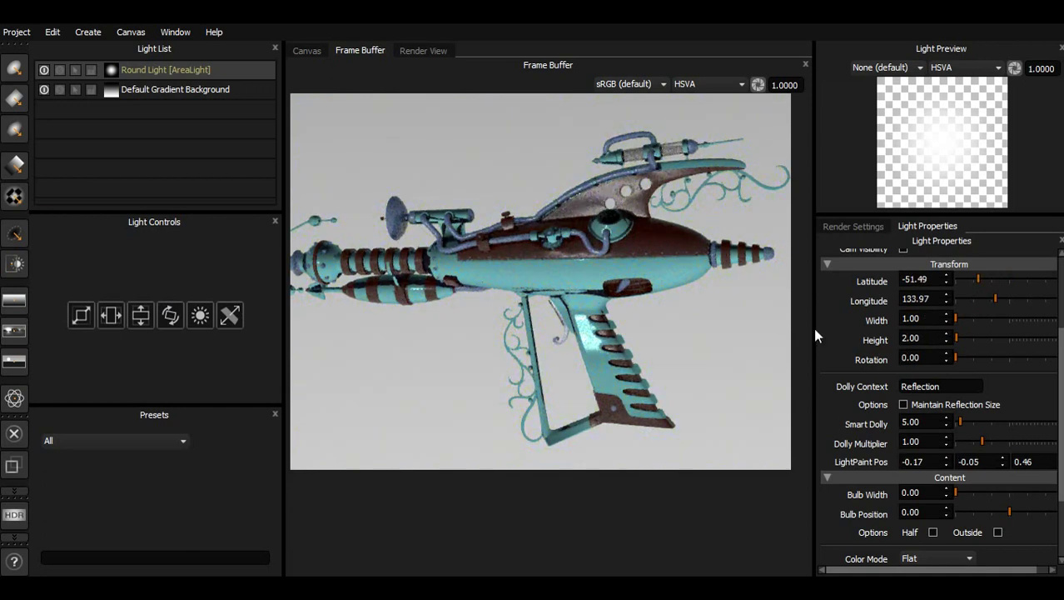
pyautogui.doubleClick(916, 318)
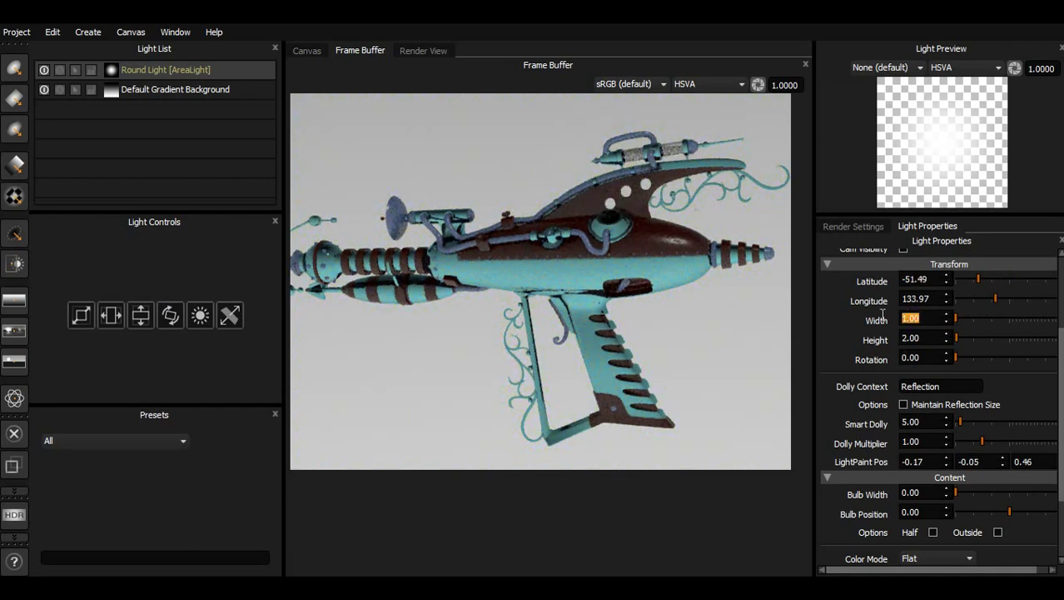
pyautogui.write('10')
pyautogui.press('Tab')
pyautogui.write('100')
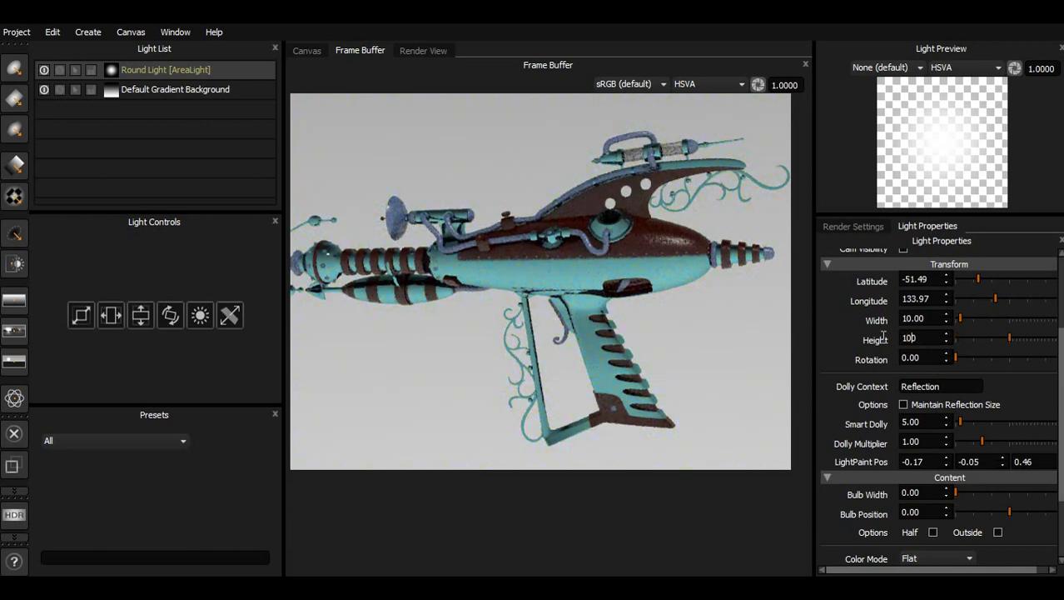
pyautogui.press('Tab')
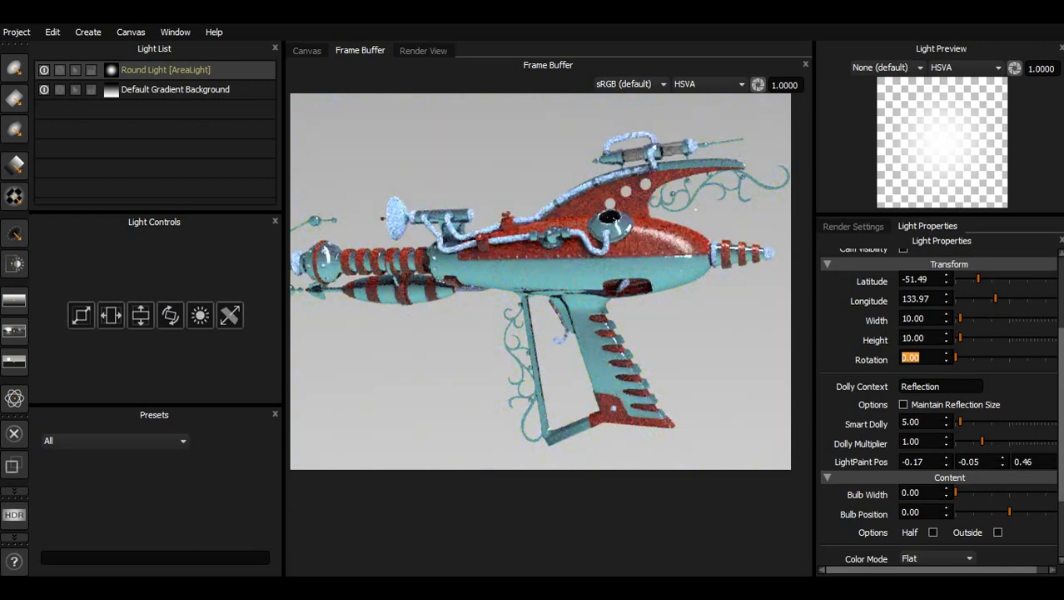
# Change the Round Light's flat colour to bright green
pyautogui.scroll(-3, 1061, 471)
pyautogui.scroll(-1, 1061, 471)
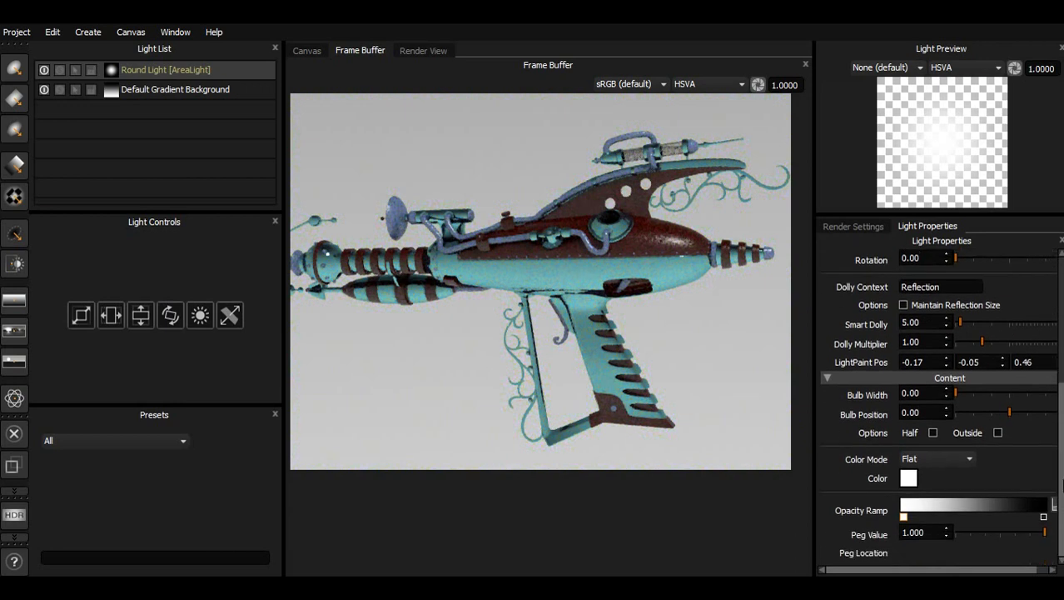
pyautogui.click(909, 477)
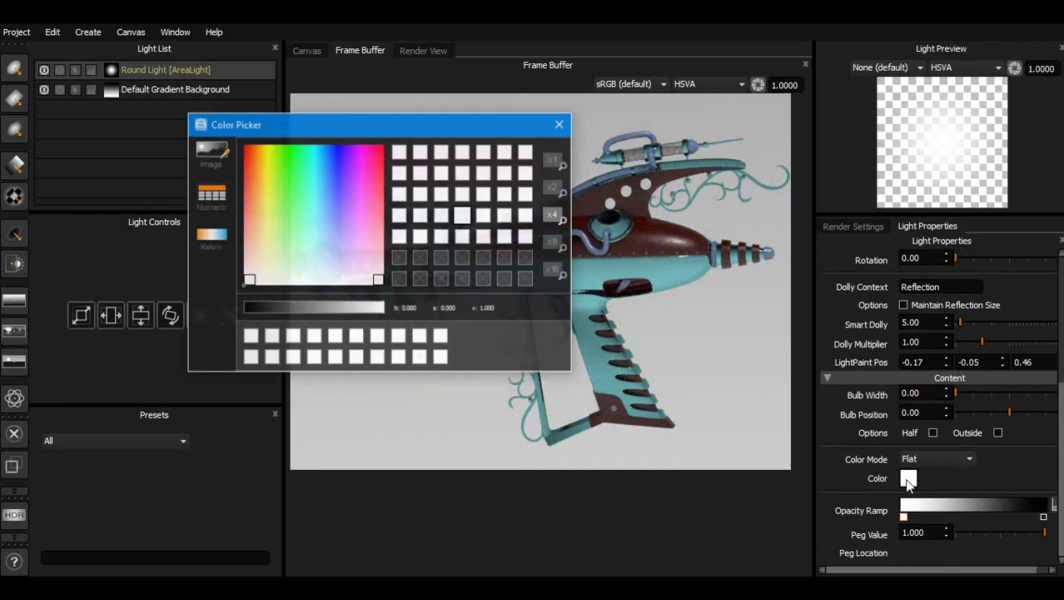
pyautogui.click(288, 157)
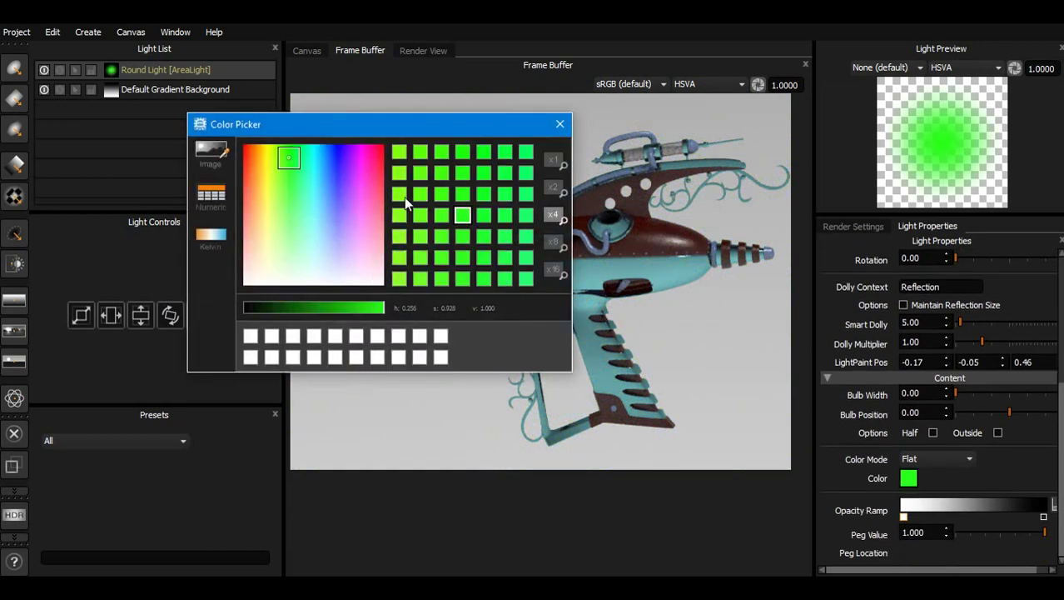
pyautogui.click(560, 124)
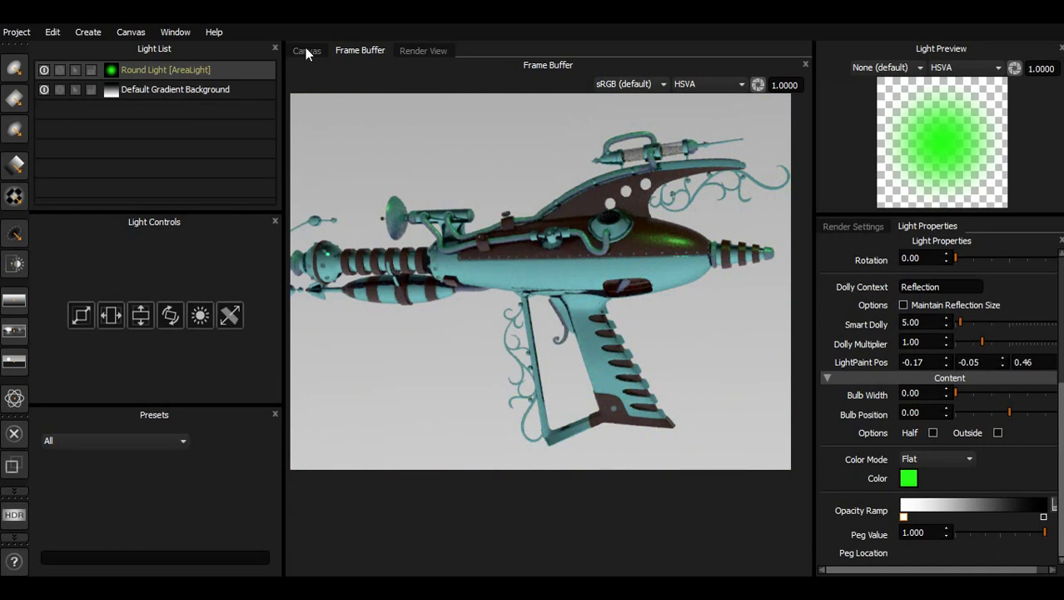
# Switch the LightPaint mode to Rim and reposition the Round Light on the gun in the Frame Buffer
pyautogui.click(421, 55)
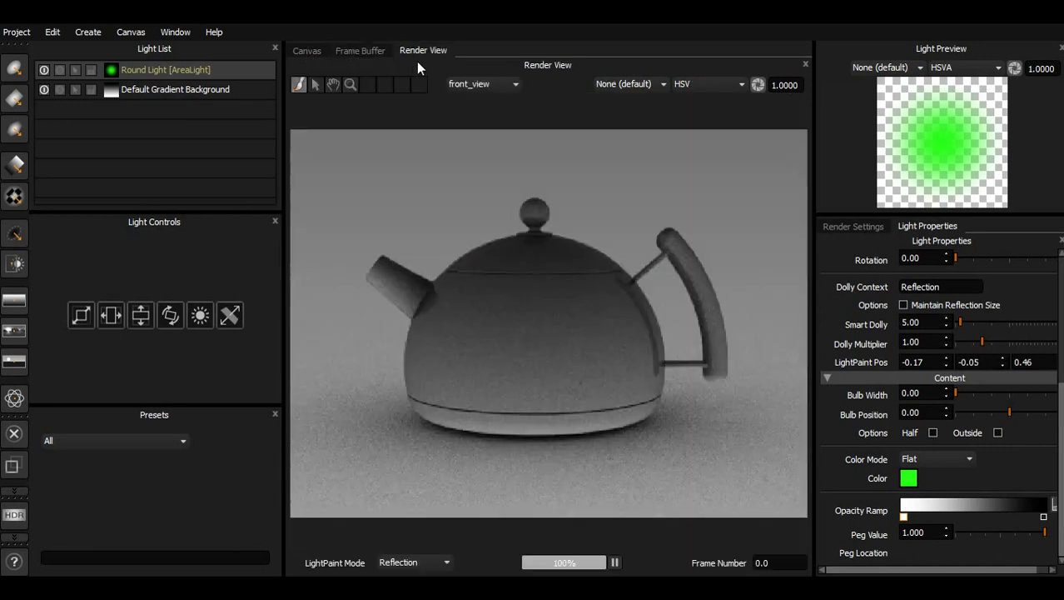
pyautogui.click(397, 559)
pyautogui.click(360, 51)
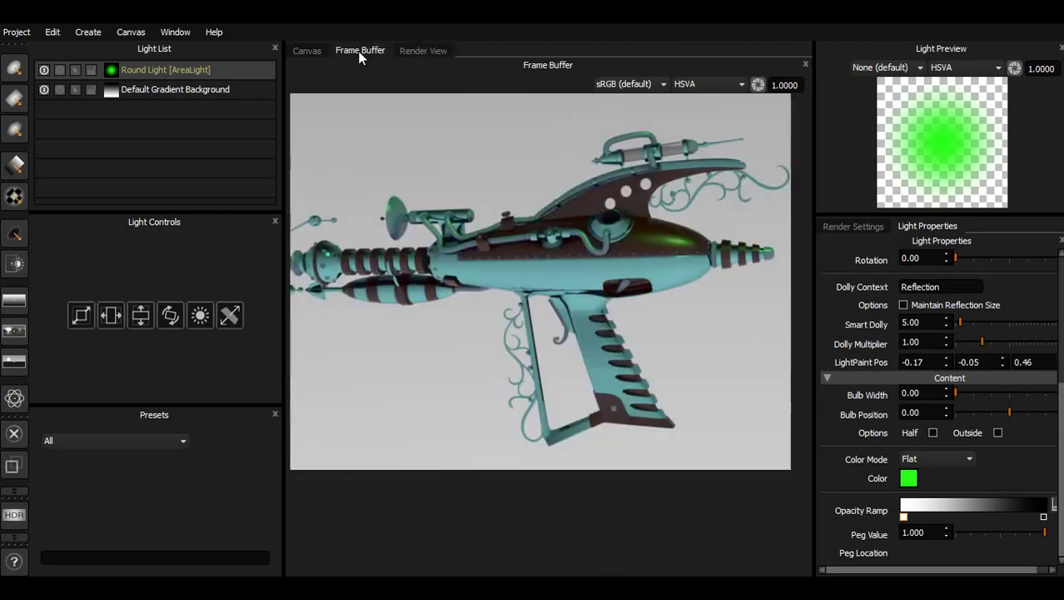
pyautogui.click(585, 207)
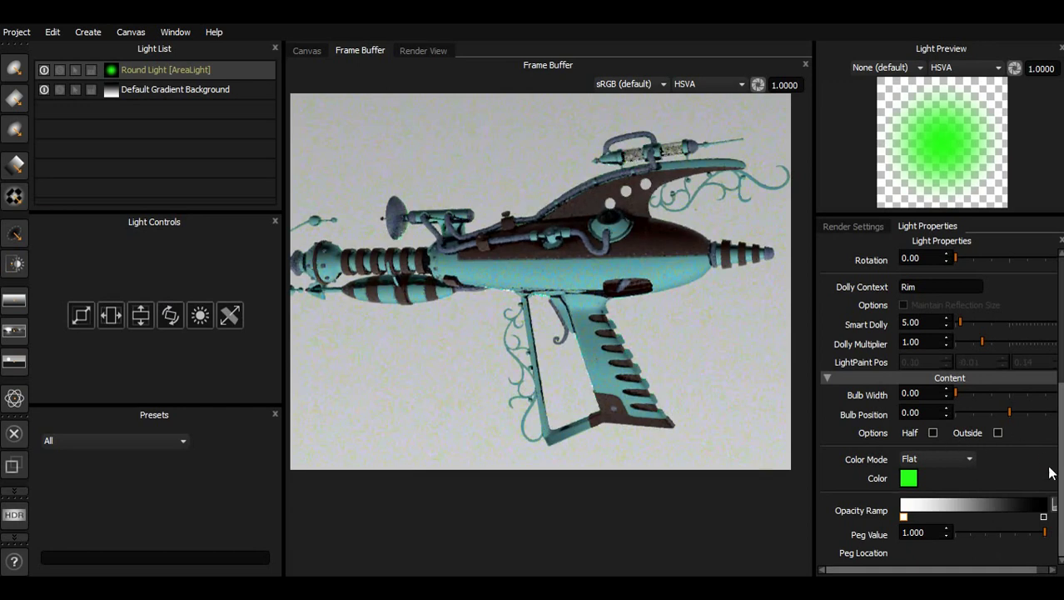
# Set the Round Light's width and height to 20 and rim-light the bottom corner of the grip's guard frame
pyautogui.scroll(3, 1052, 468)
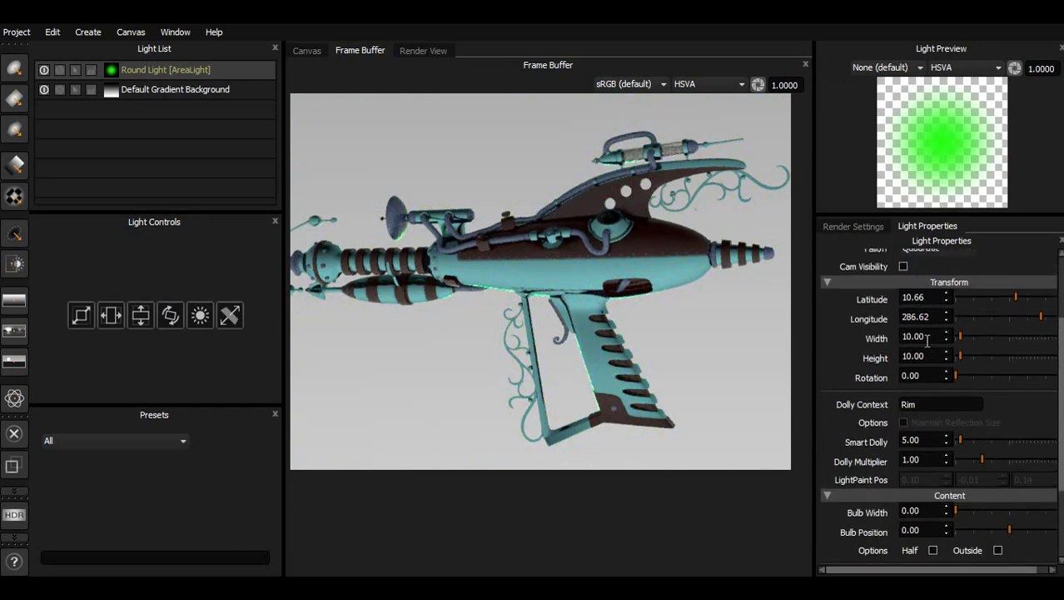
pyautogui.moveTo(930, 337); pyautogui.dragTo(886, 337)
pyautogui.write('20')
pyautogui.press('Tab')
pyautogui.write('20')
pyautogui.press('Tab')
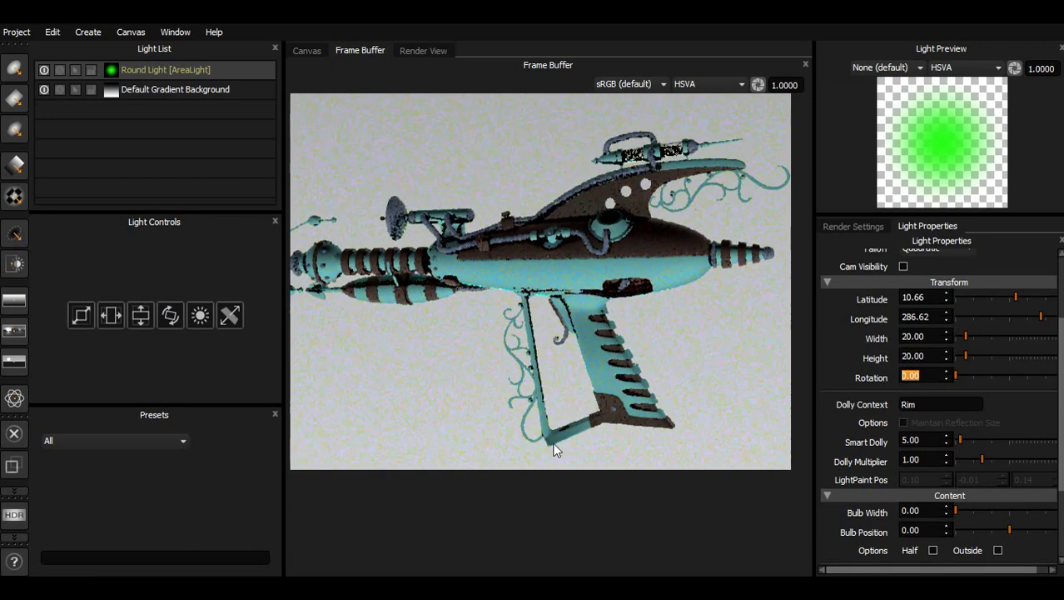
pyautogui.click(550, 439)
# Make the Round Light visible to the camera and set its width and height to 5
pyautogui.scroll(3, 1046, 398)
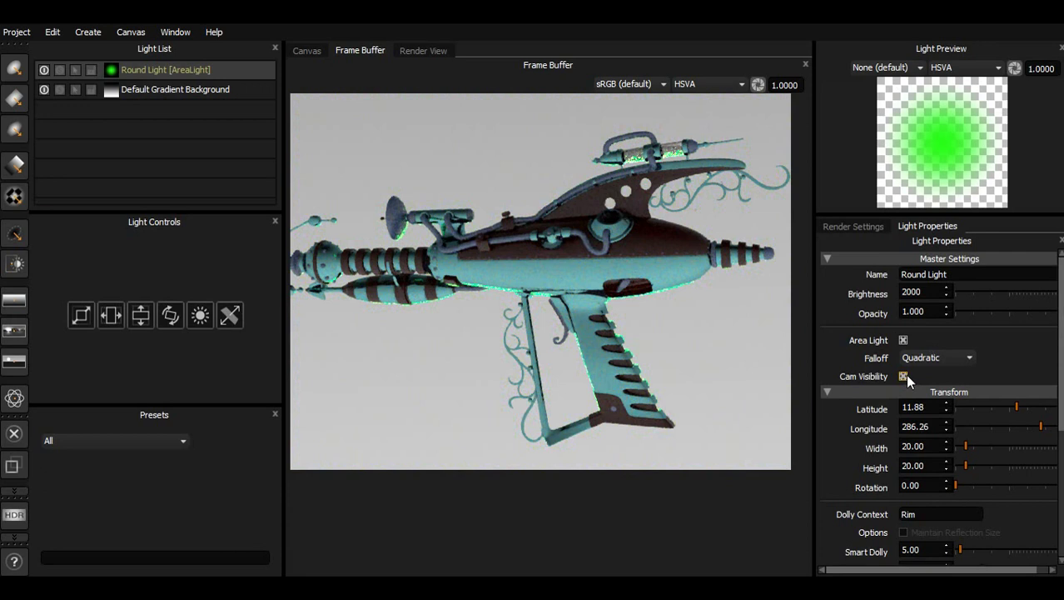
pyautogui.click(903, 376)
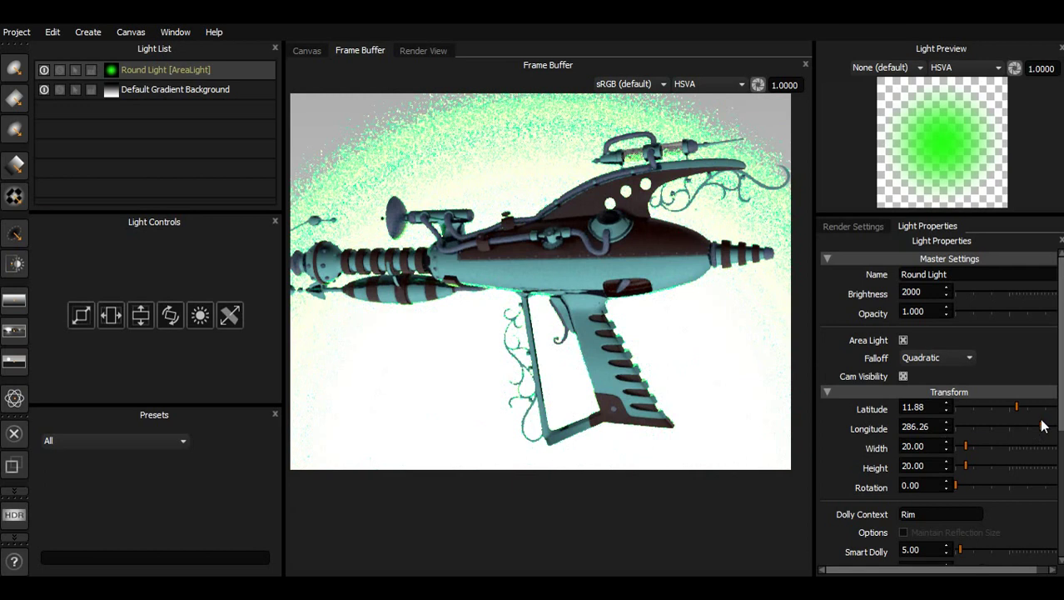
pyautogui.moveTo(1058, 415); pyautogui.dragTo(1061, 505)
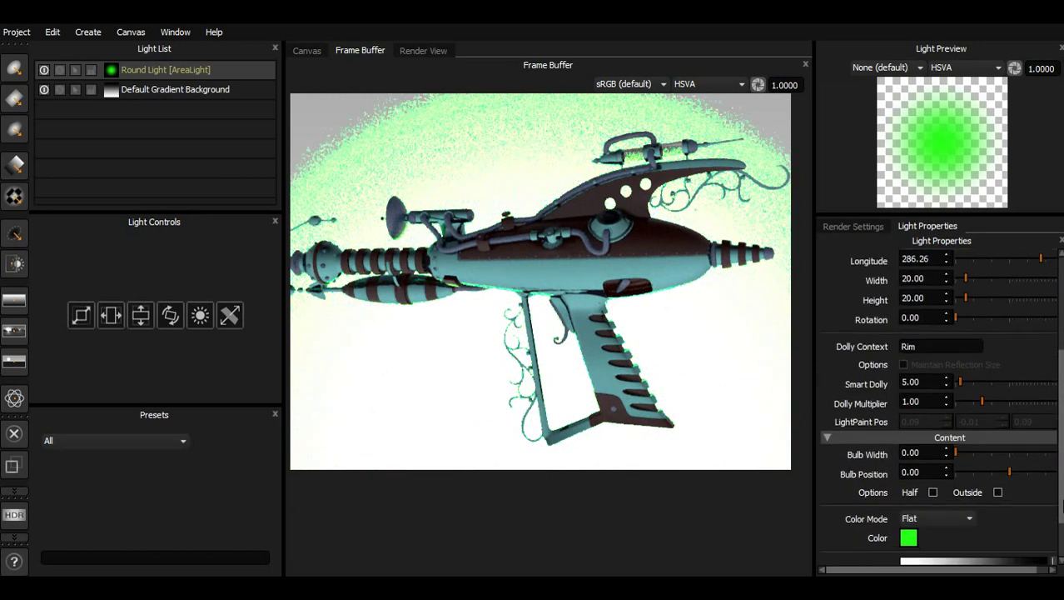
pyautogui.scroll(1, 1061, 505)
pyautogui.doubleClick(927, 308)
pyautogui.write('5')
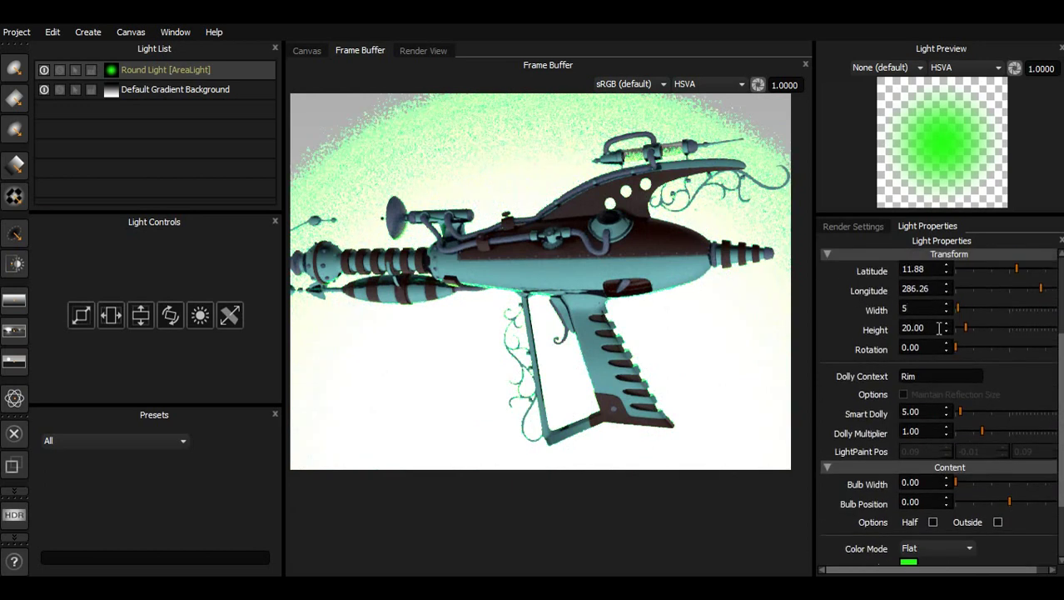
pyautogui.press('Tab')
pyautogui.write('5')
pyautogui.press('Tab')
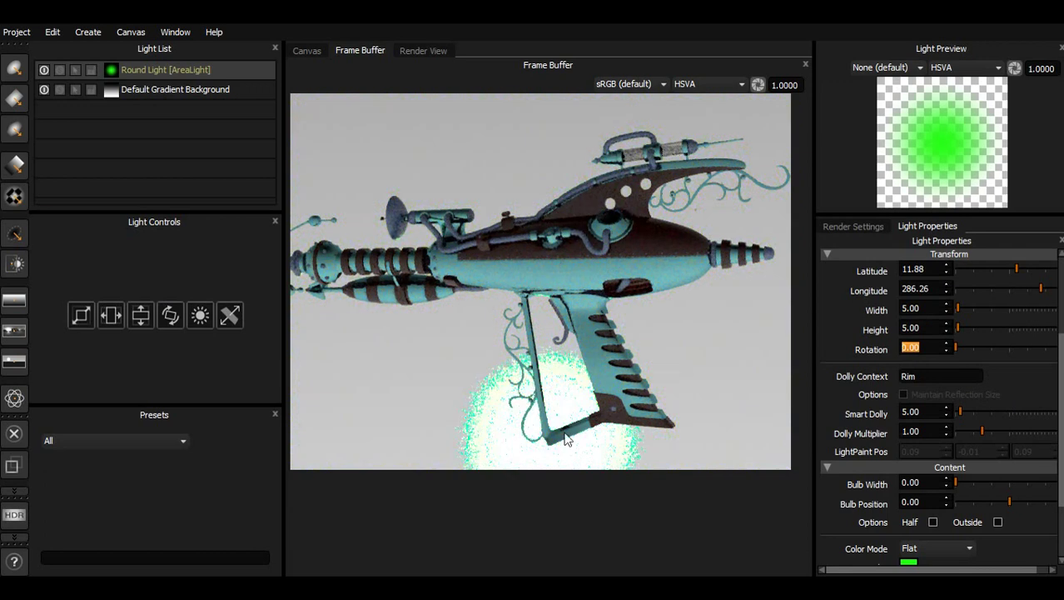
# Switch the LightPaint mode back to Reflection and place the green Round Light's highlight on the middle of the gun's red body
pyautogui.click(423, 51)
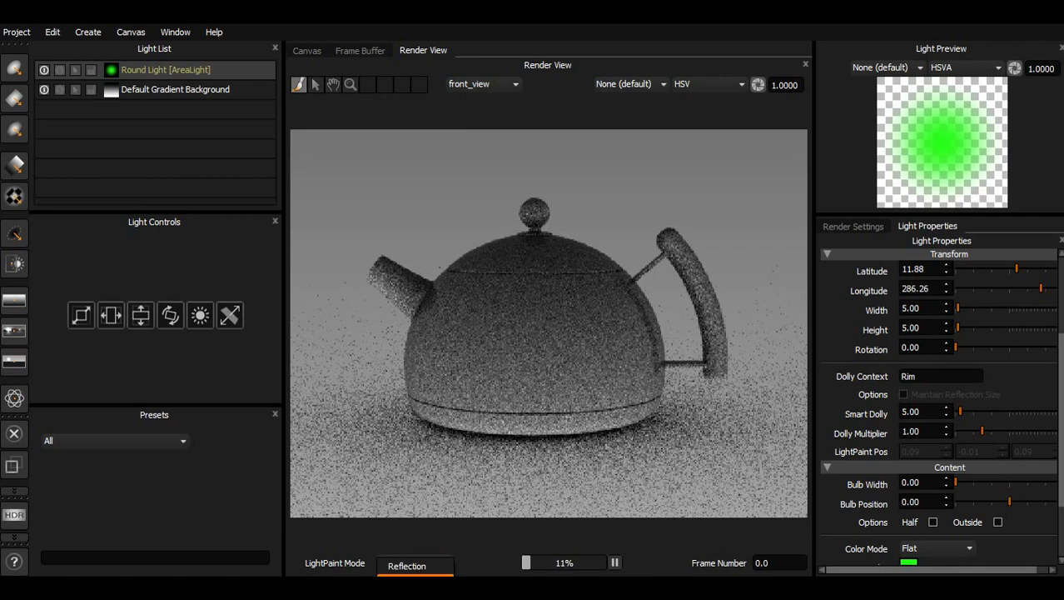
pyautogui.click(361, 50)
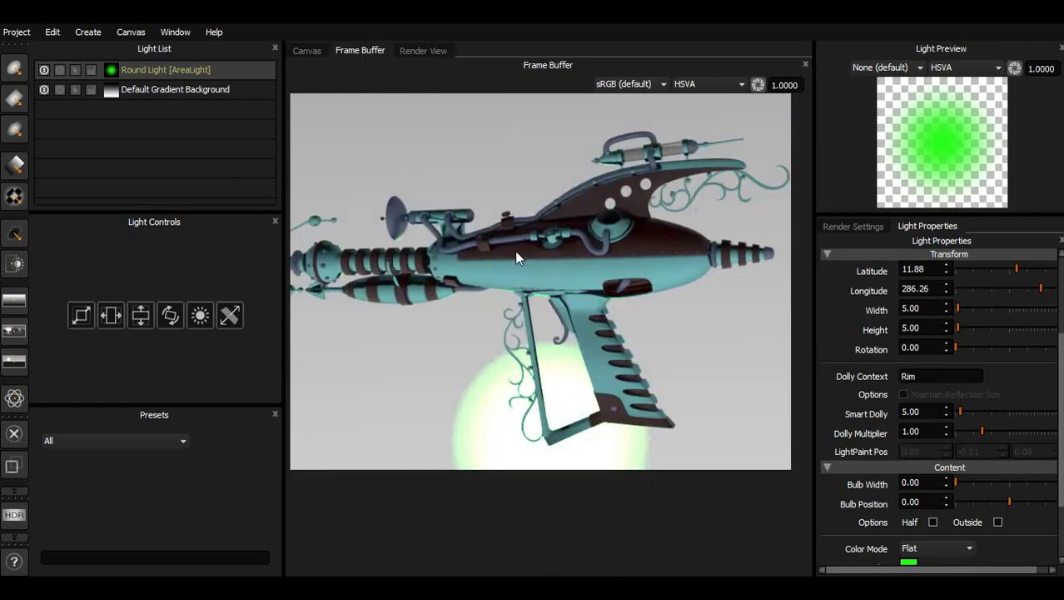
pyautogui.click(516, 258)
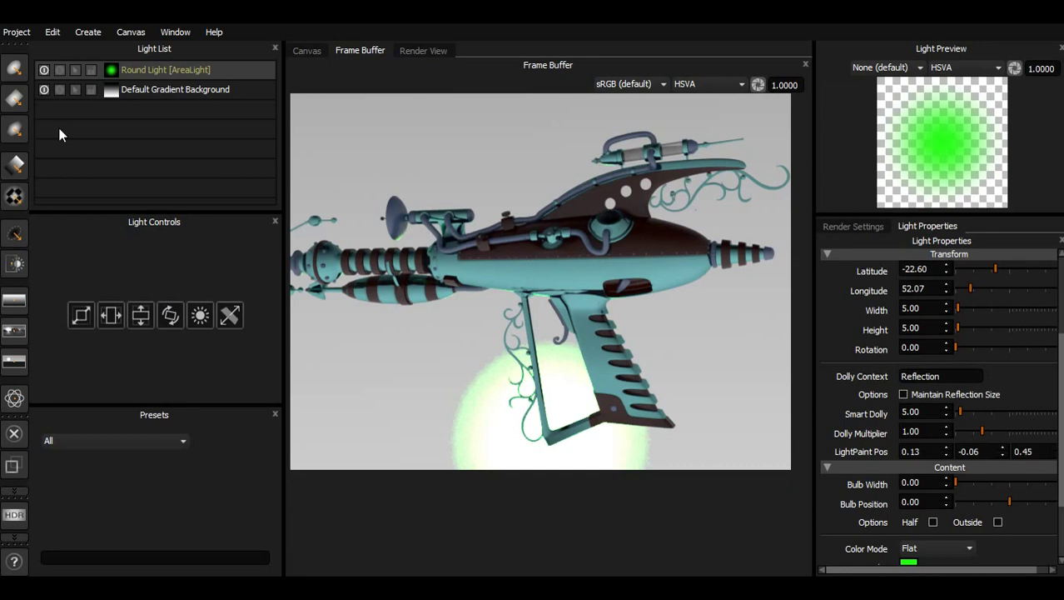
# Add a Rect Light, turn it into an area light, and set its brightness to 1000
pyautogui.click(16, 98)
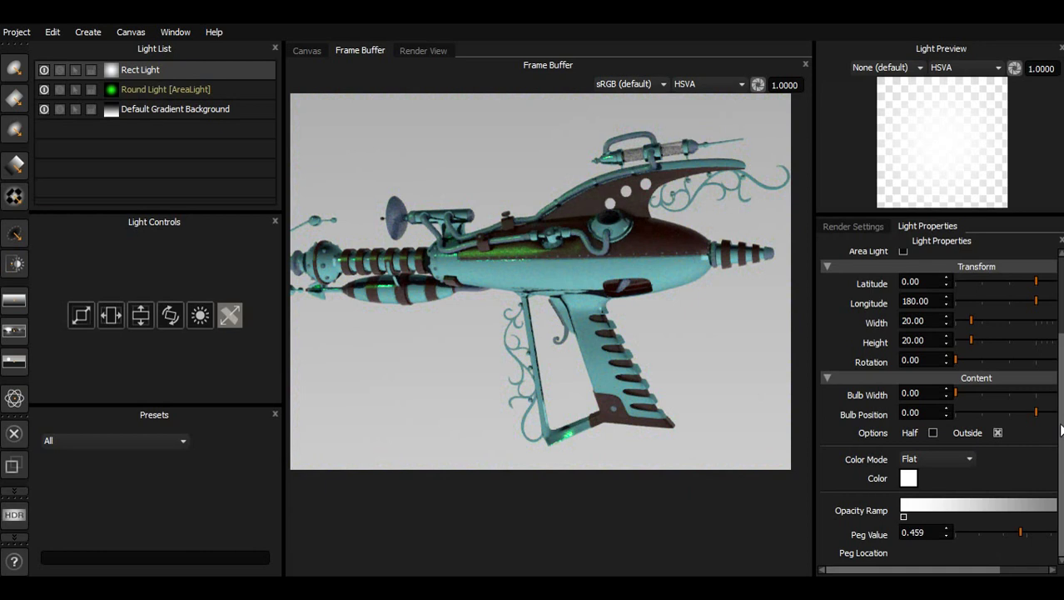
pyautogui.scroll(3, 1055, 430)
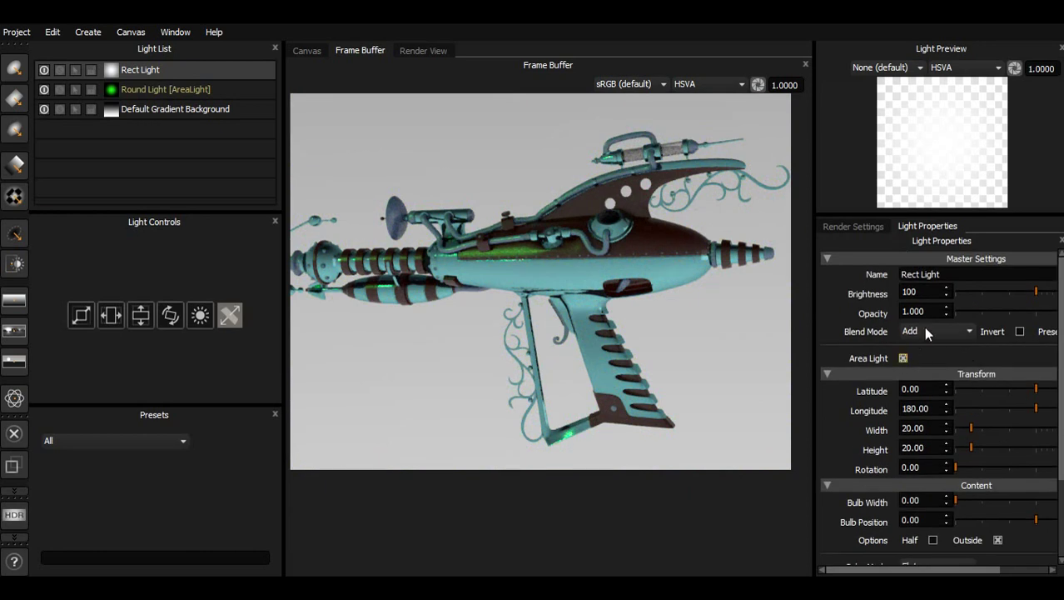
pyautogui.click(903, 358)
pyautogui.click(928, 297)
pyautogui.write('0')
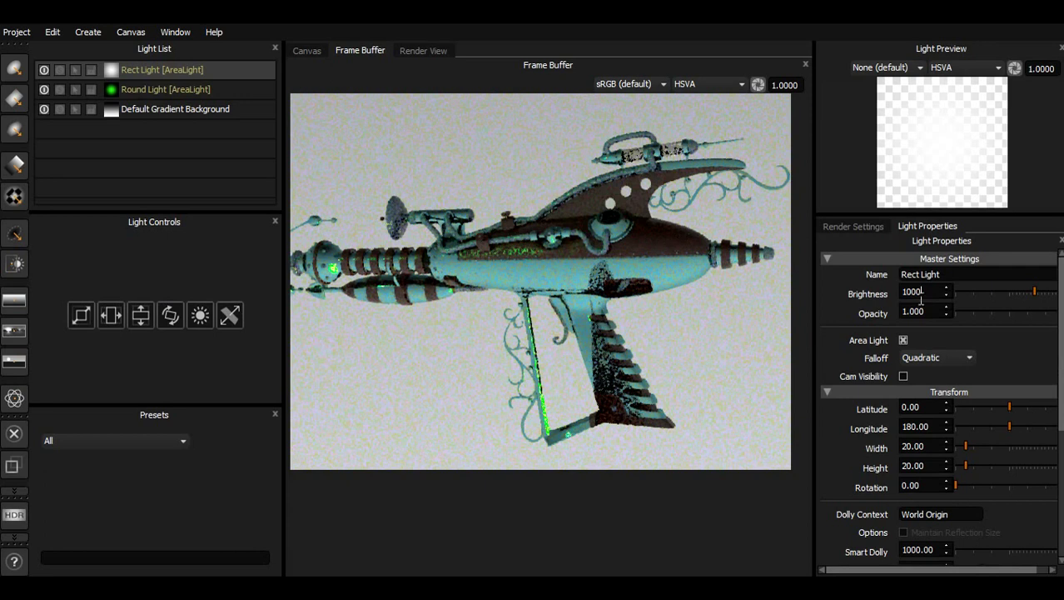
# Place the Rect Light's reflection on the front of the gun's red body and check the updated node graph in Nuke
pyautogui.press('Tab')
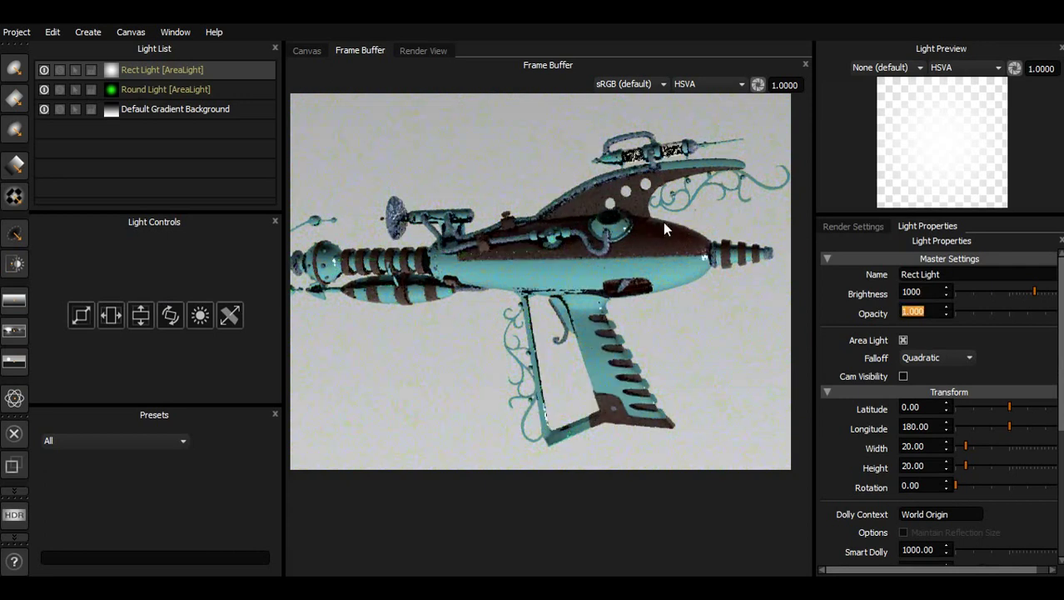
pyautogui.click(676, 233)
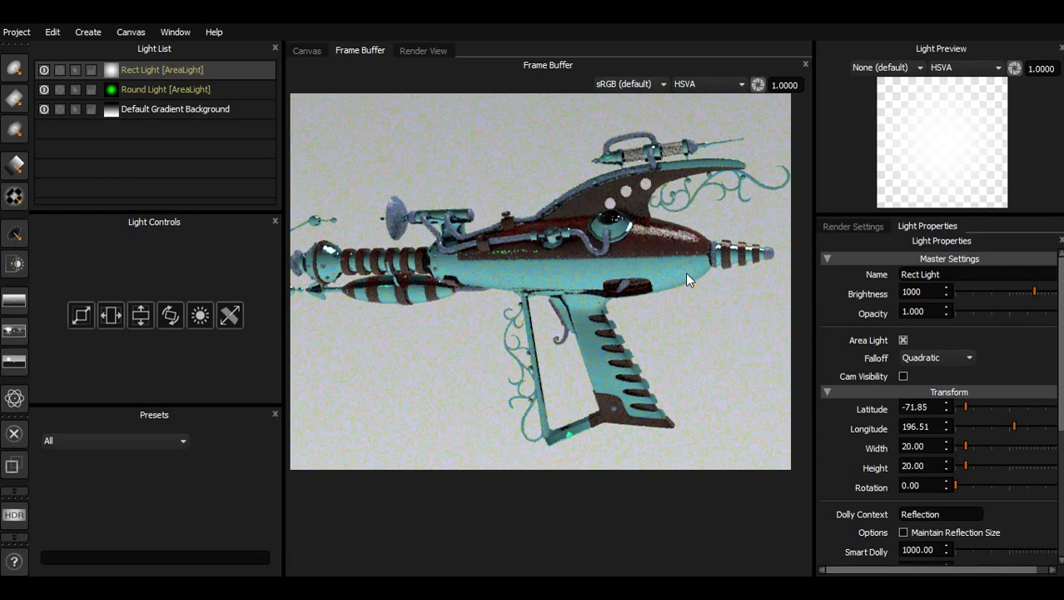
pyautogui.hotkey('alt', 'Tab')
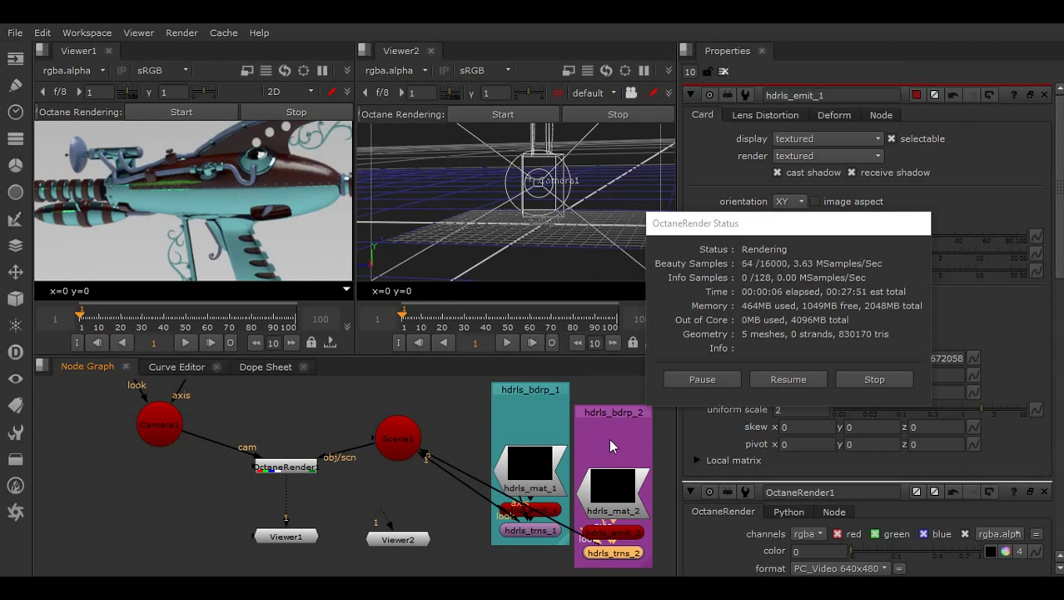
pyautogui.hotkey('alt', 'Tab')
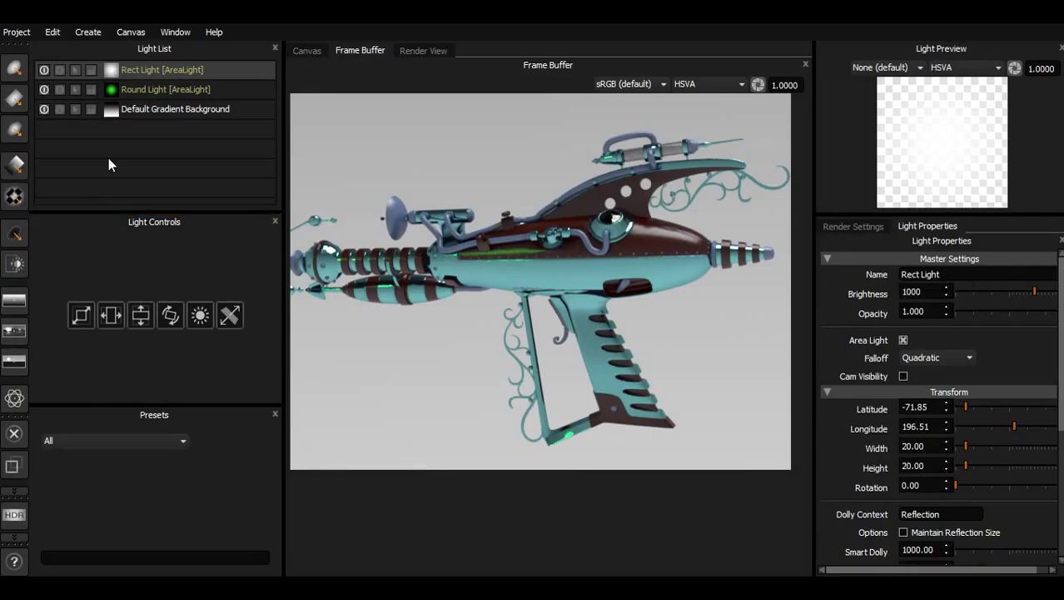
# Add a Picture Light, turn it into an area light, and raise its brightness
pyautogui.click(14, 196)
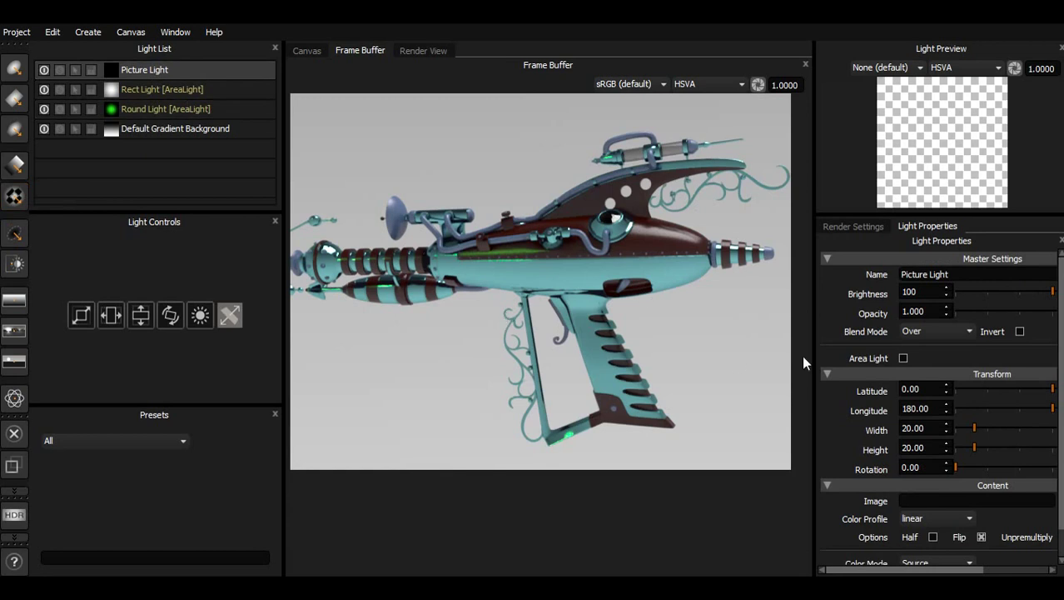
pyautogui.click(904, 358)
pyautogui.write('0')
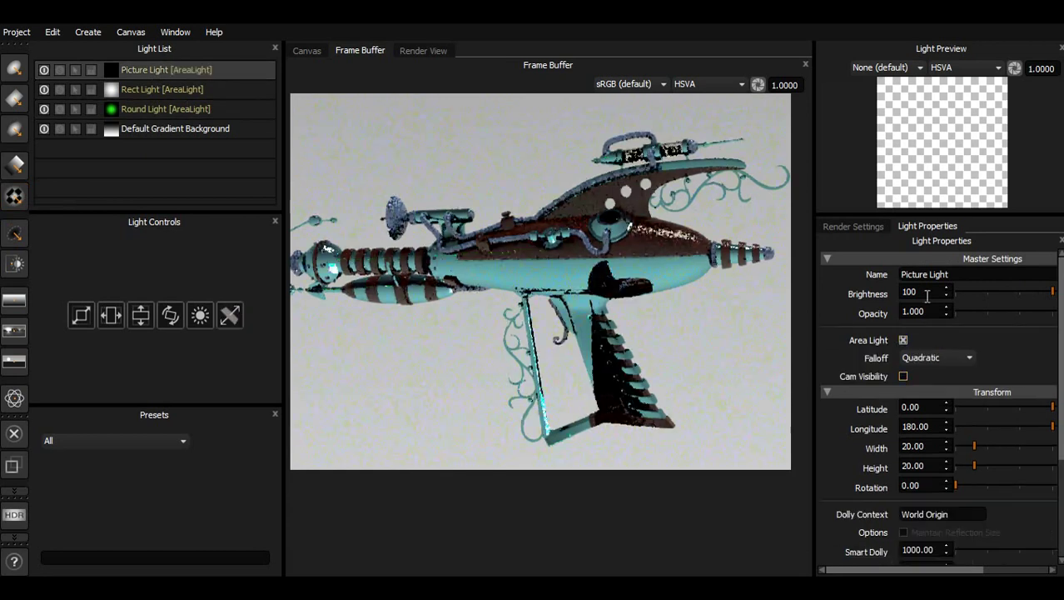
pyautogui.press('Return')
# Load uv map.jpg from the Dropbox folder as the Picture Light's image
pyautogui.scroll(-5, 1062, 337)
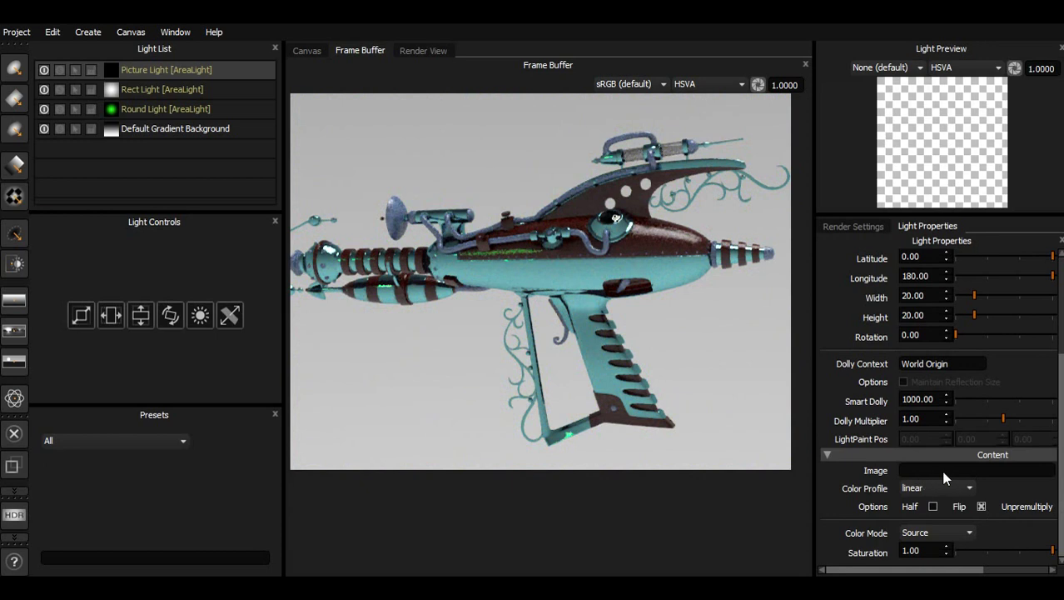
pyautogui.moveTo(812, 510); pyautogui.dragTo(777, 507)
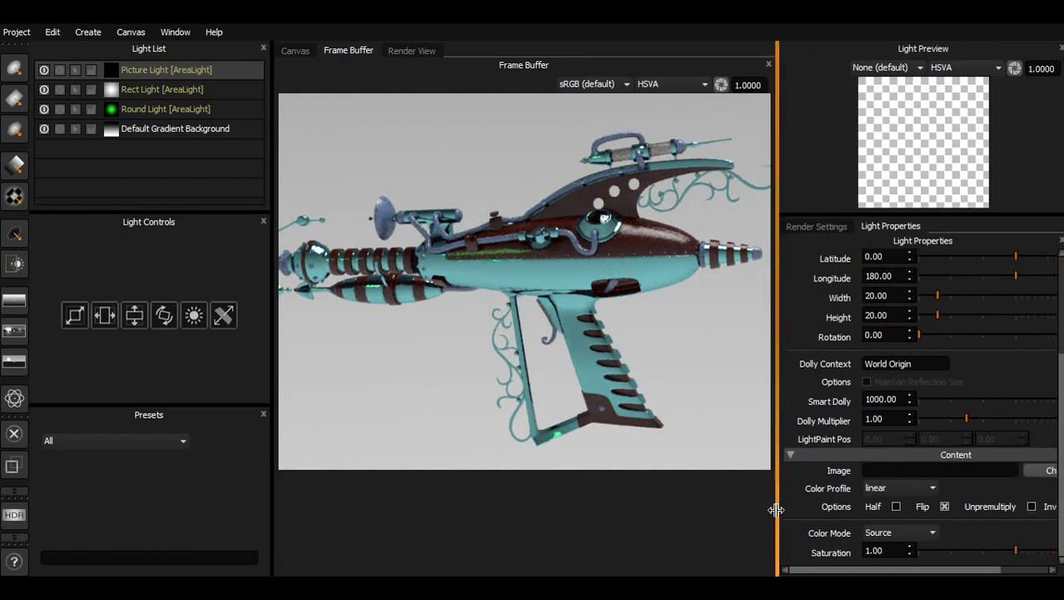
pyautogui.click(1047, 470)
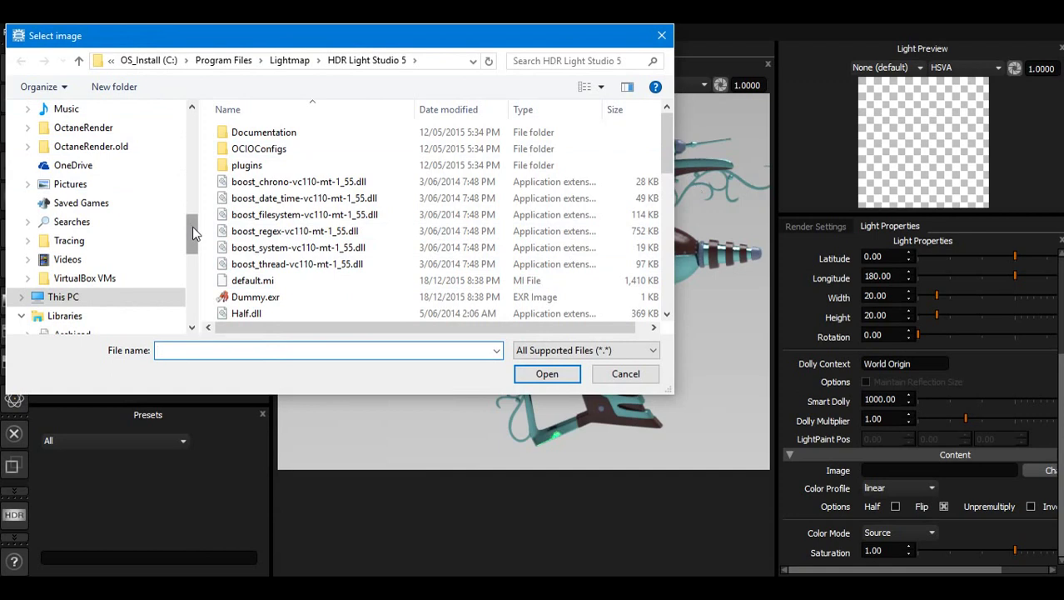
pyautogui.scroll(10, 192, 226)
pyautogui.click(67, 159)
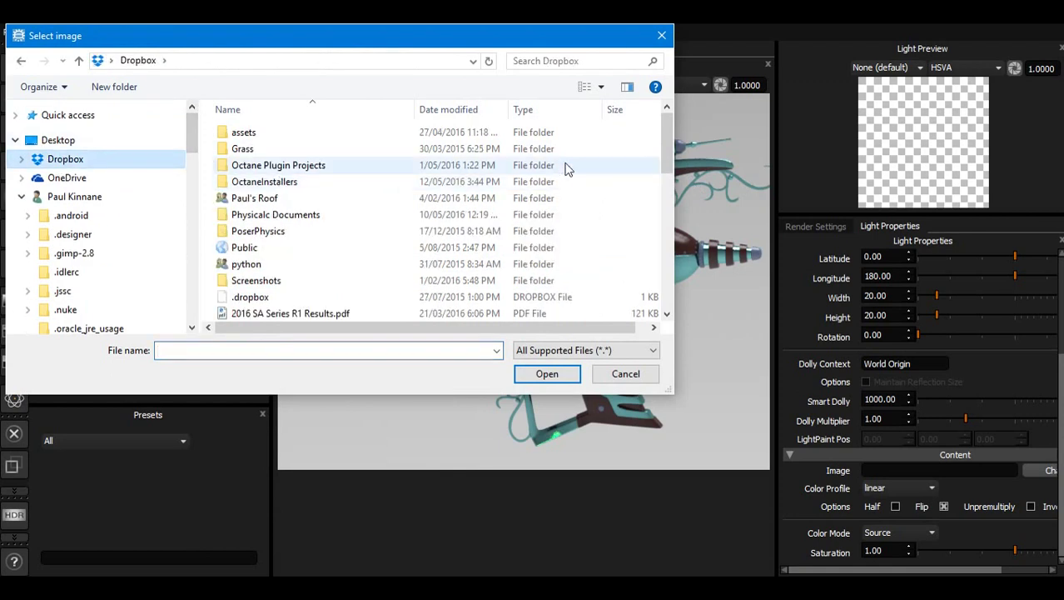
pyautogui.scroll(-4, 658, 148)
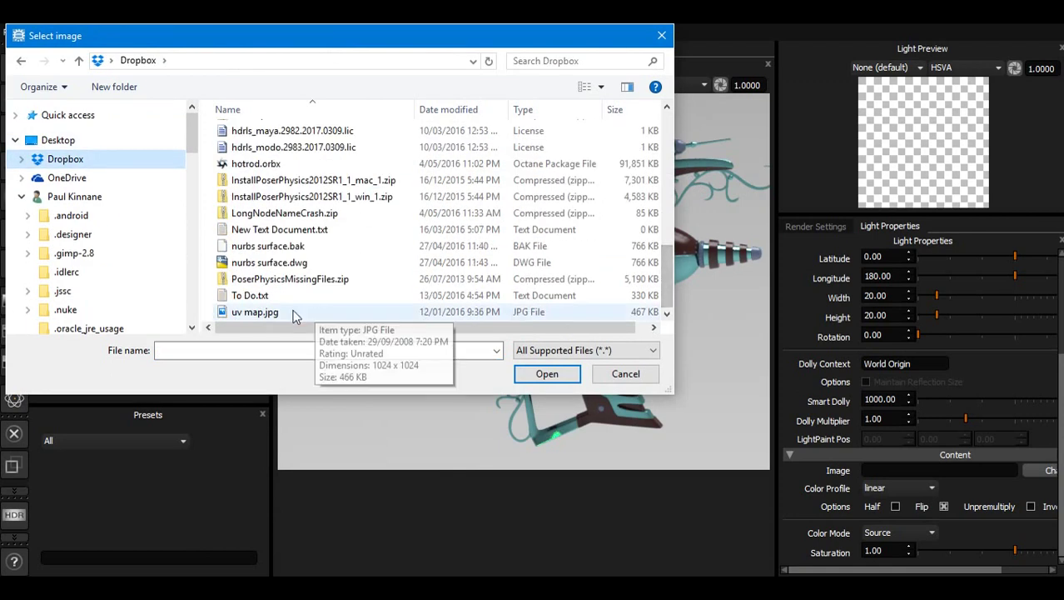
pyautogui.doubleClick(259, 308)
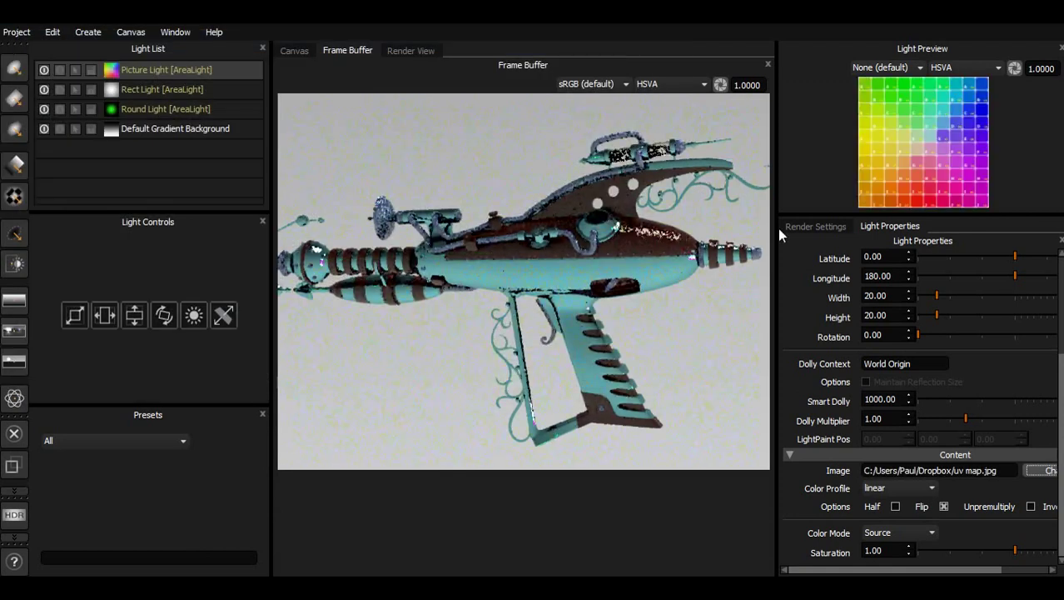
# Try the Picture Light's reflection at several places on the gun and leave it on the lower front of the turquoise body
pyautogui.click(669, 267)
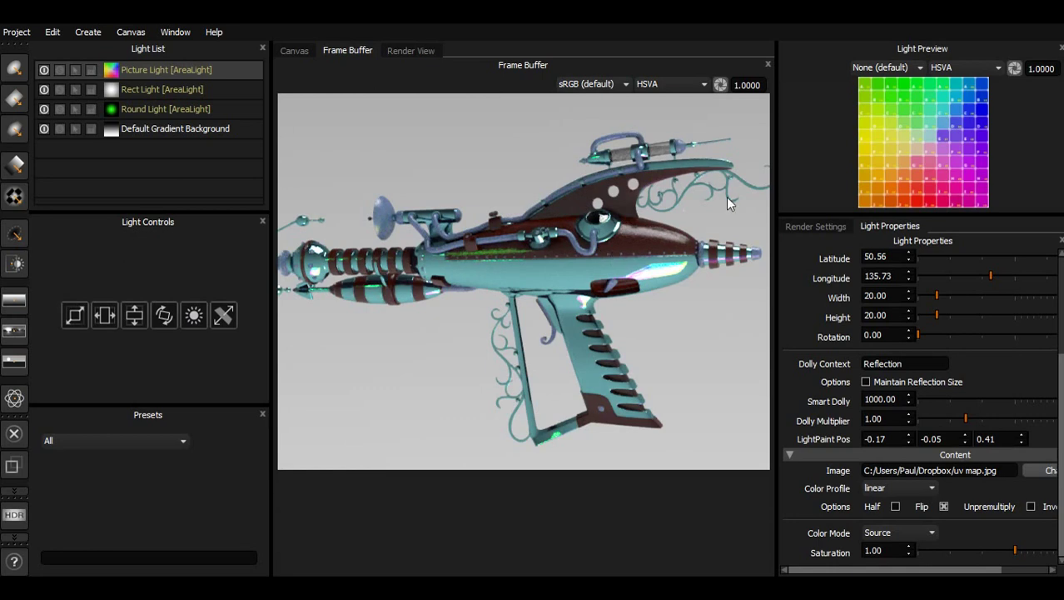
pyautogui.click(860, 144)
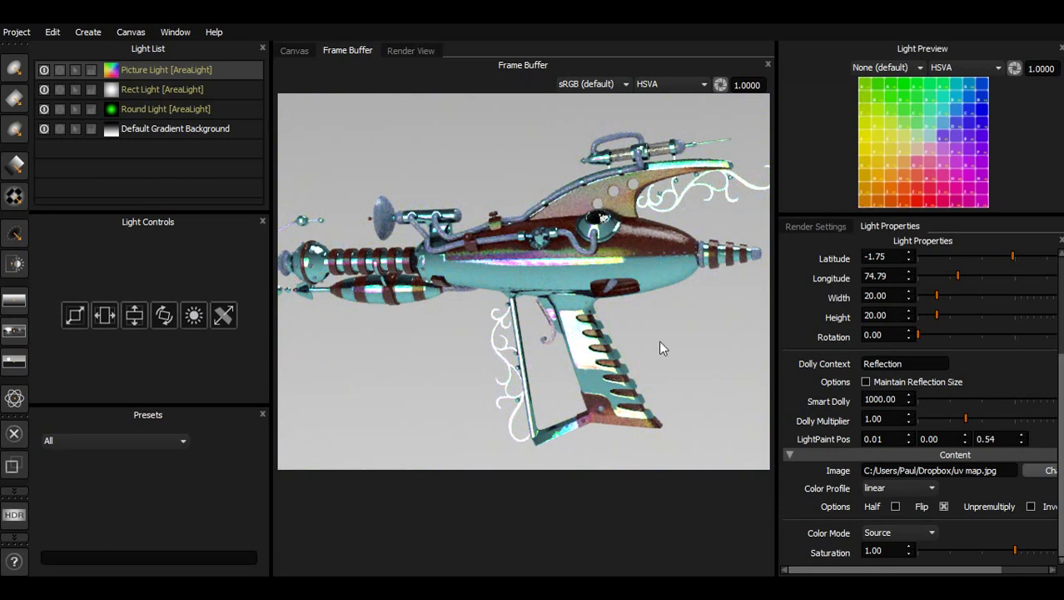
pyautogui.click(664, 265)
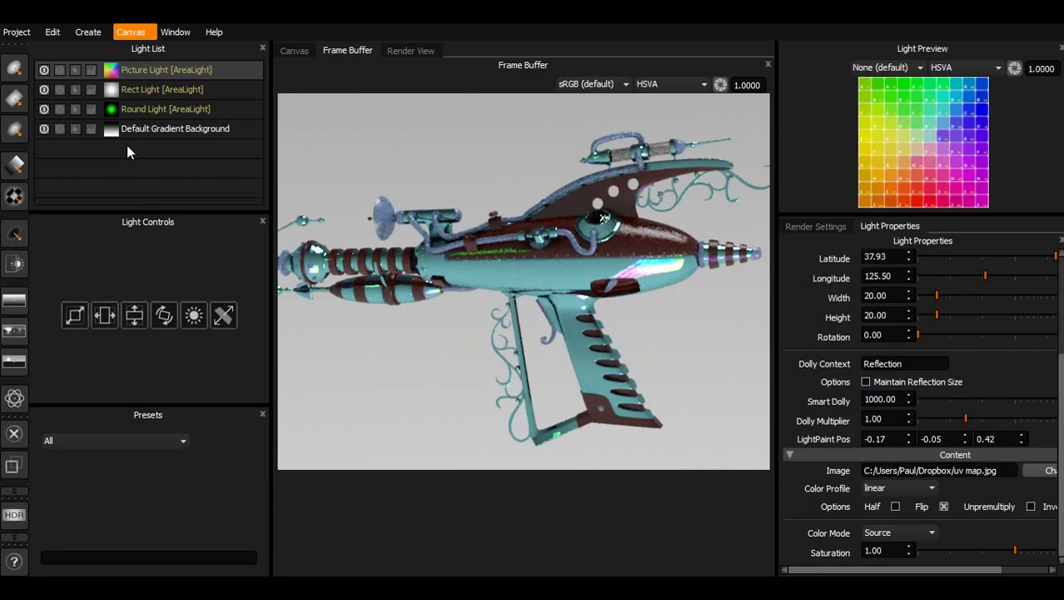
# Turn off the Picture, Rect and Round area lights and check the render and node graph in Nuke
pyautogui.click(51, 105)
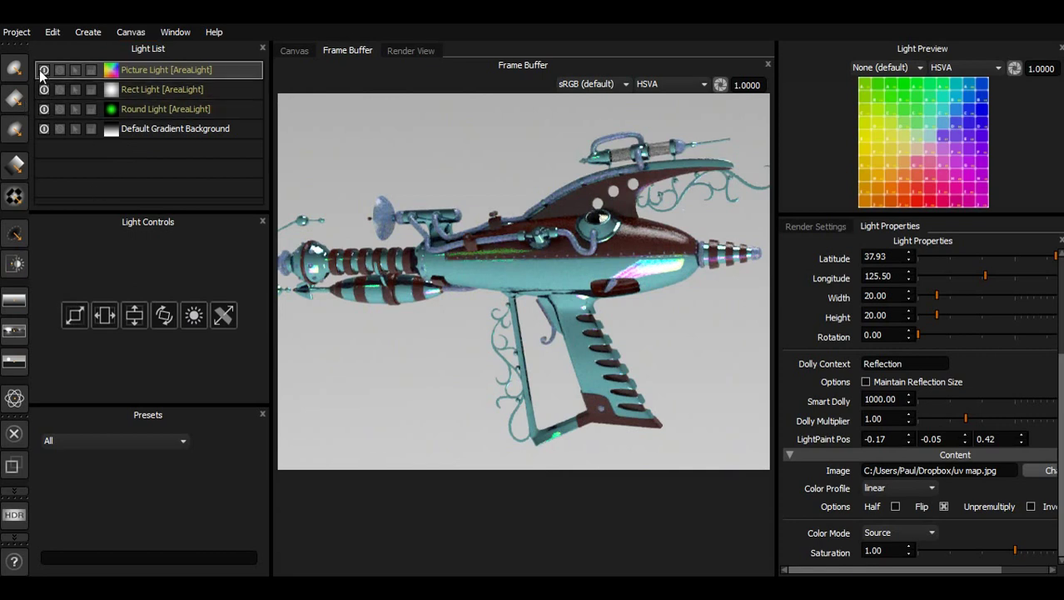
pyautogui.click(43, 70)
pyautogui.click(44, 89)
pyautogui.click(44, 109)
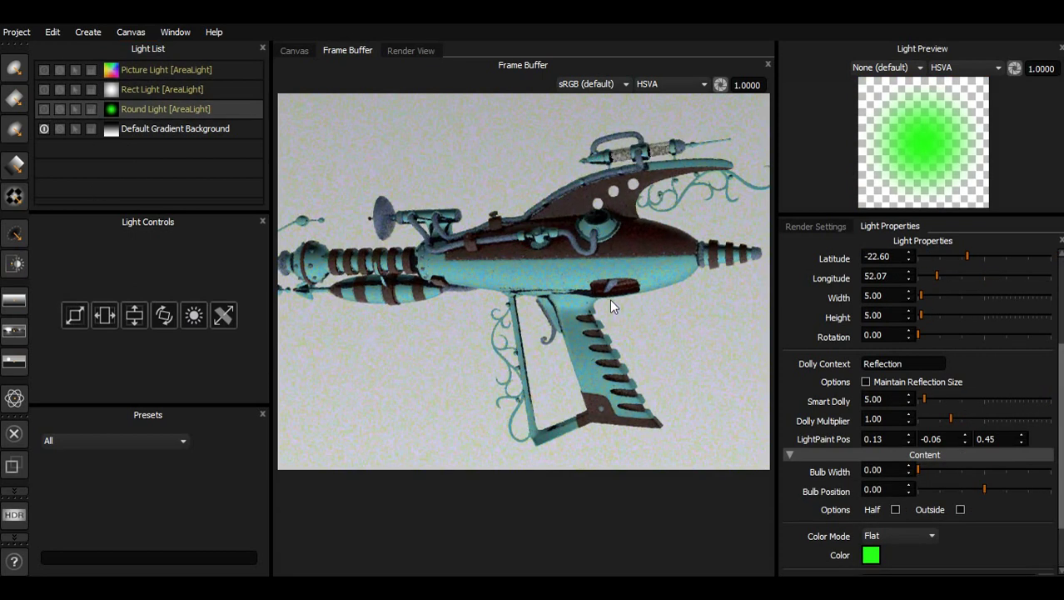
pyautogui.hotkey('alt', 'Tab')
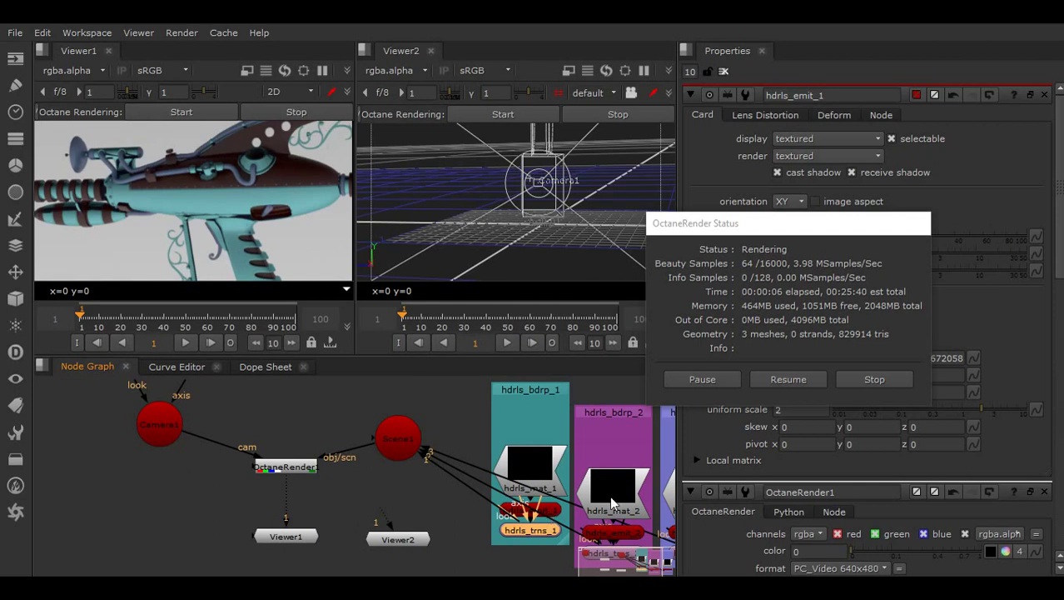
pyautogui.hotkey('alt', 'Tab')
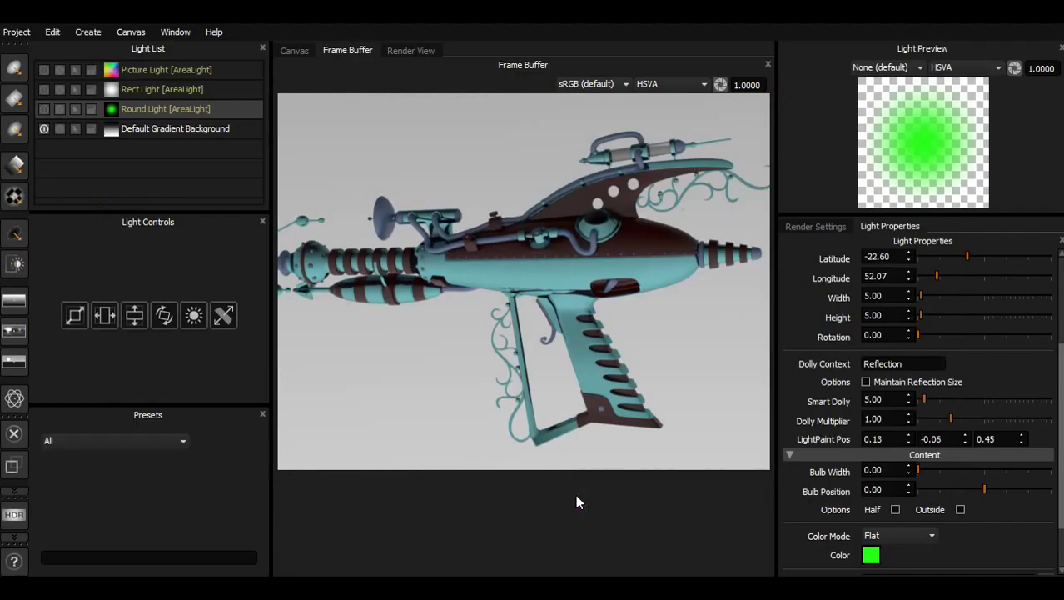
# Turn the Round, Rect and Picture area lights back on
pyautogui.click(44, 109)
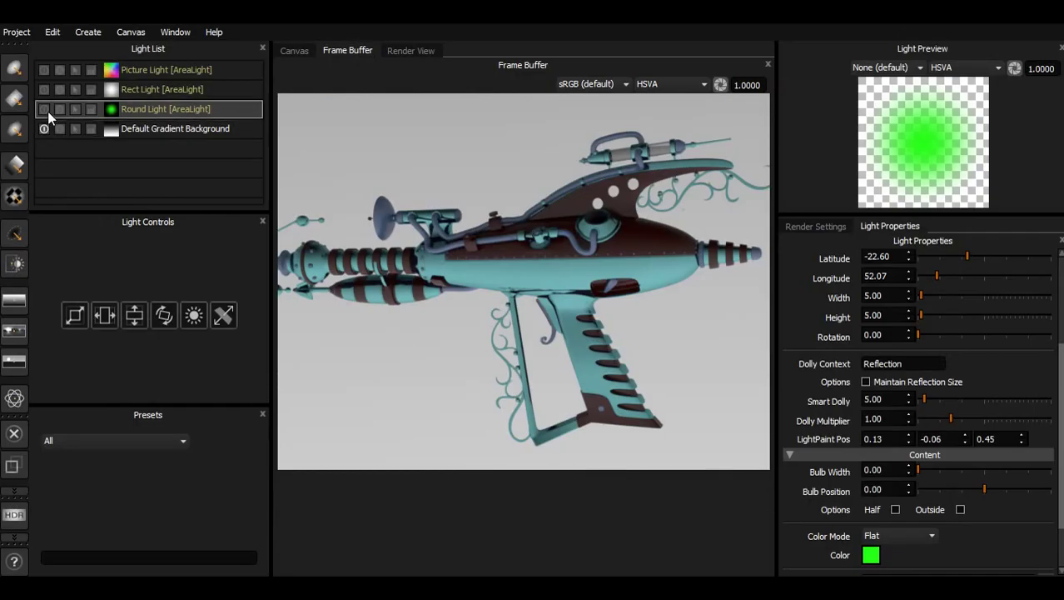
pyautogui.click(45, 90)
pyautogui.click(46, 72)
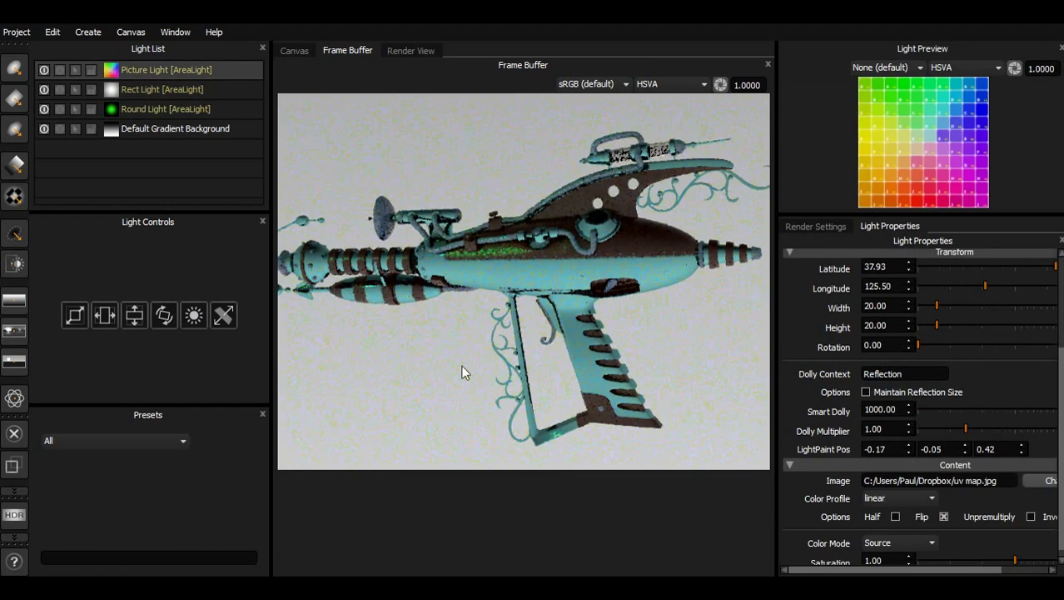